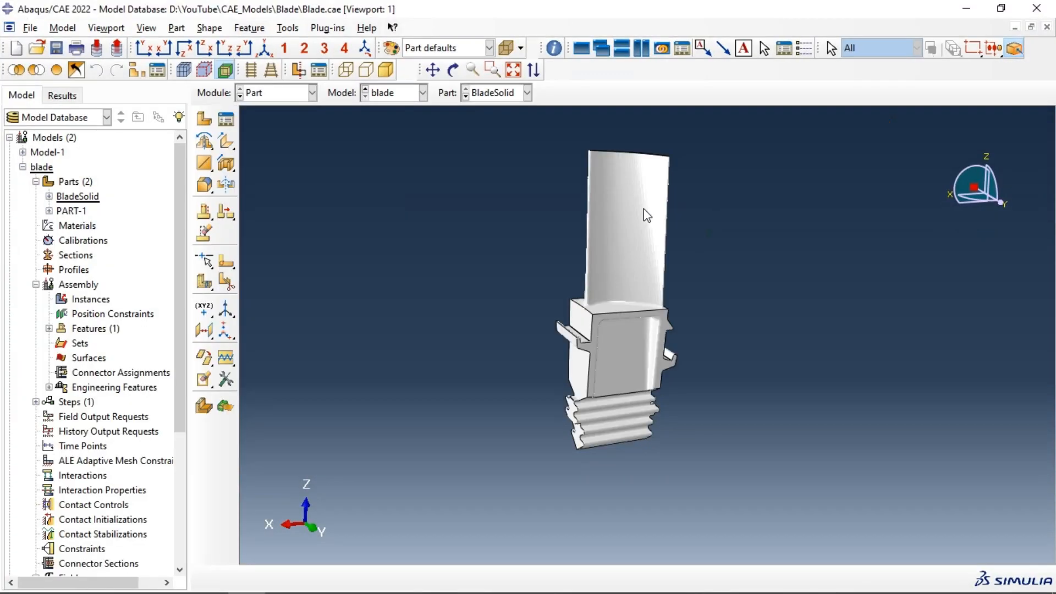
Inspect the BladeSolid part and the PART-1 part from several angles
{"action": "left_click", "coordinate": [452, 69]}
{"action": "left_click_drag", "start_coordinate": [640, 226], "coordinate": [722, 378]}
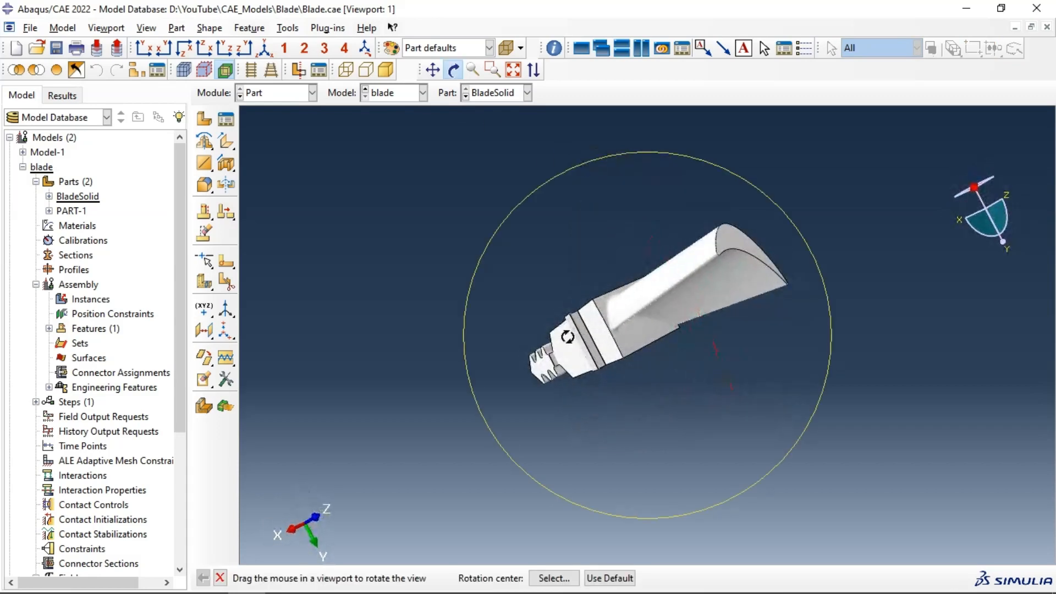
{"action": "left_click_drag", "start_coordinate": [568, 336], "coordinate": [754, 343]}
{"action": "left_click", "coordinate": [513, 95]}
{"action": "left_click", "coordinate": [508, 125]}
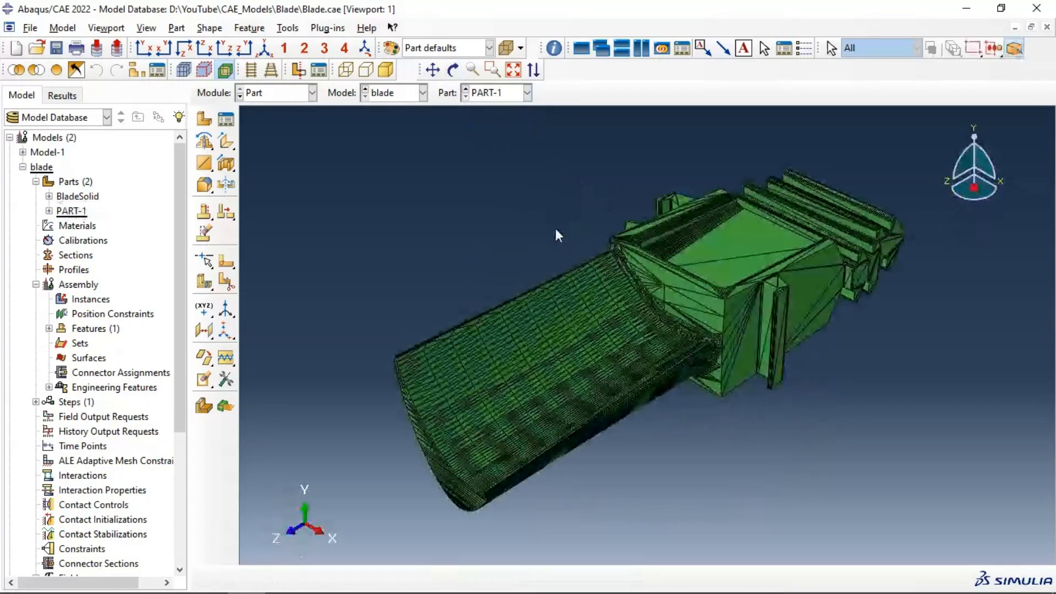
{"action": "left_click", "coordinate": [453, 70]}
{"action": "left_click_drag", "start_coordinate": [712, 346], "coordinate": [624, 247]}
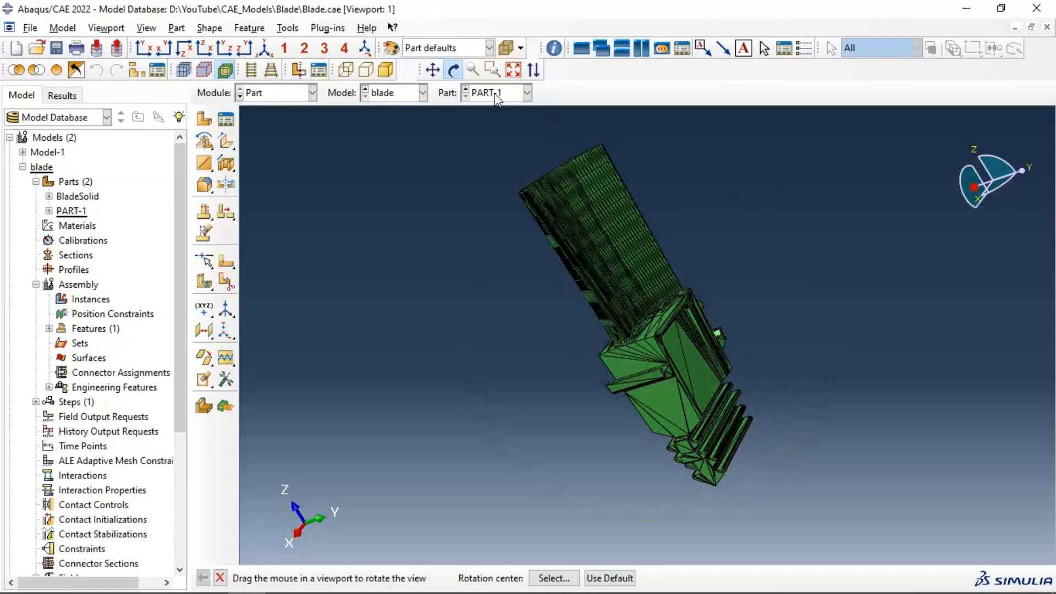
Compare BladeSolid with PART-1 by alternating between the two parts, finishing on BladeSolid, and examine the solid blade's geometry
{"action": "left_click", "coordinate": [493, 93]}
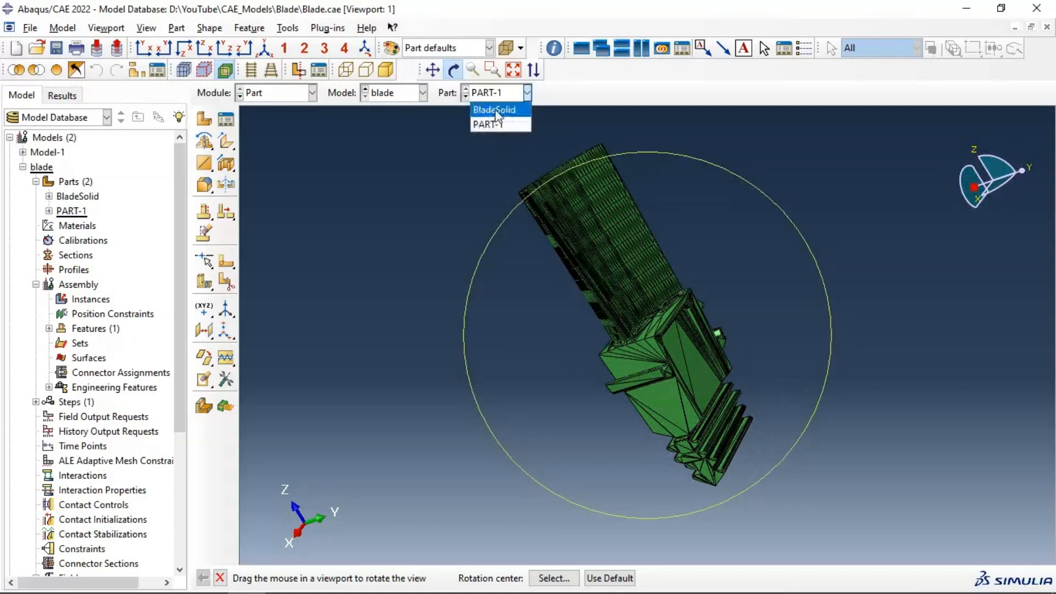
{"action": "left_click", "coordinate": [493, 109]}
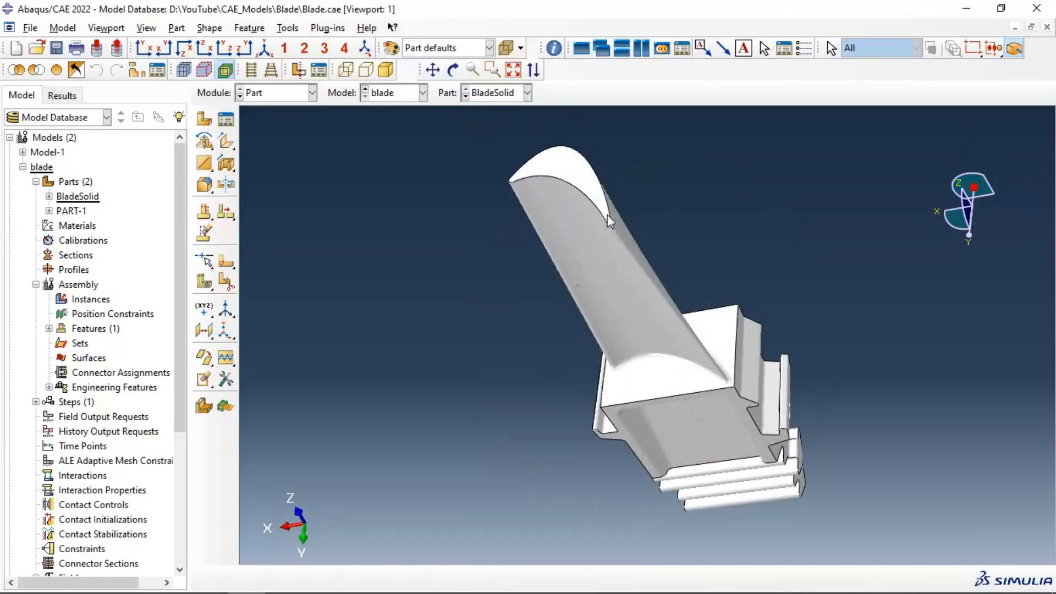
{"action": "left_click", "coordinate": [452, 69]}
{"action": "left_click_drag", "start_coordinate": [534, 211], "coordinate": [681, 352]}
{"action": "left_click", "coordinate": [497, 93]}
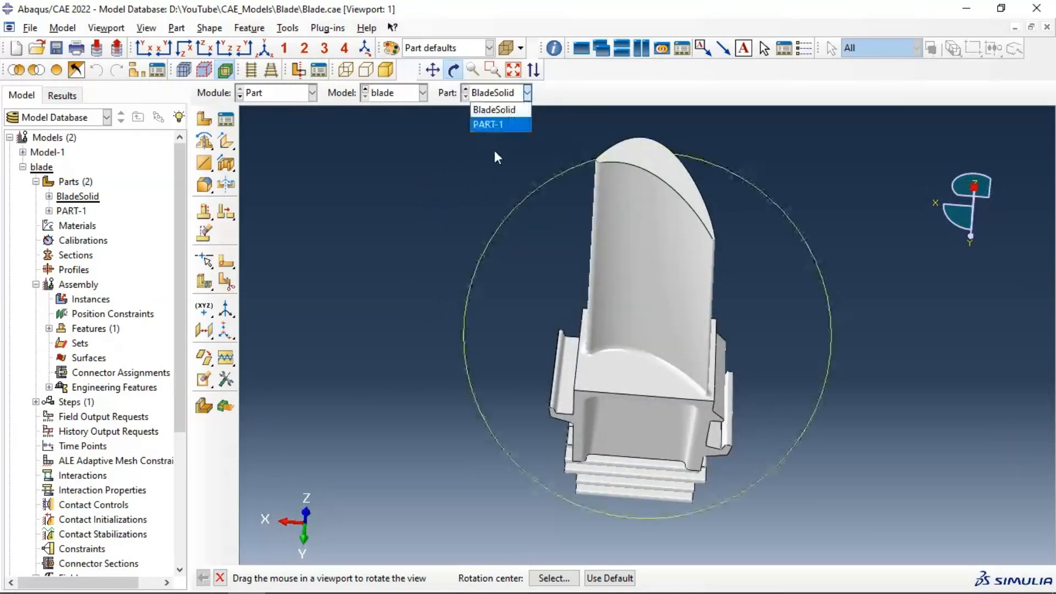
{"action": "left_click", "coordinate": [484, 124]}
{"action": "left_click", "coordinate": [503, 98]}
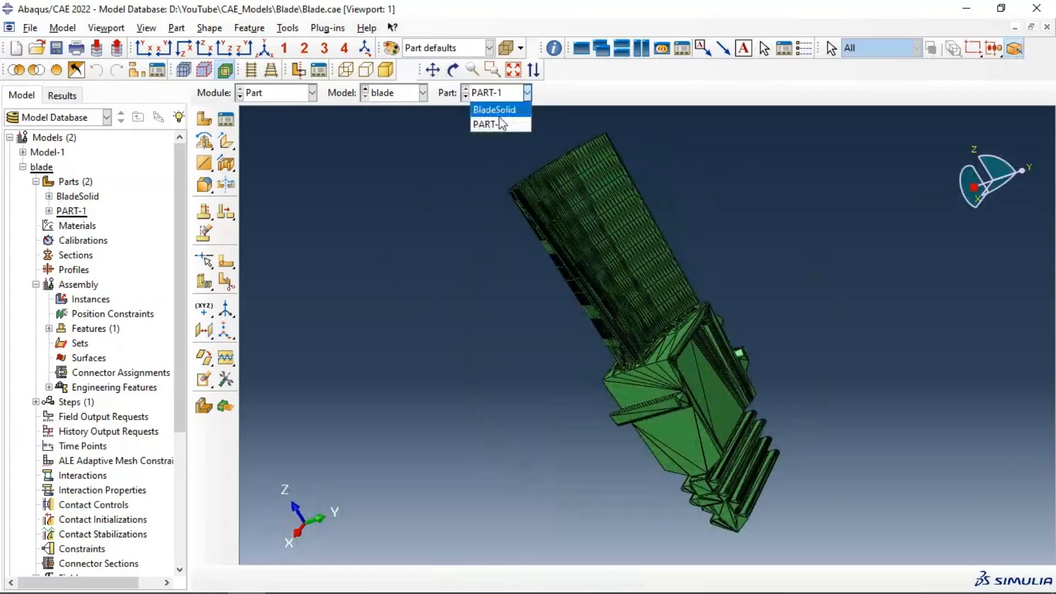
{"action": "left_click", "coordinate": [494, 110]}
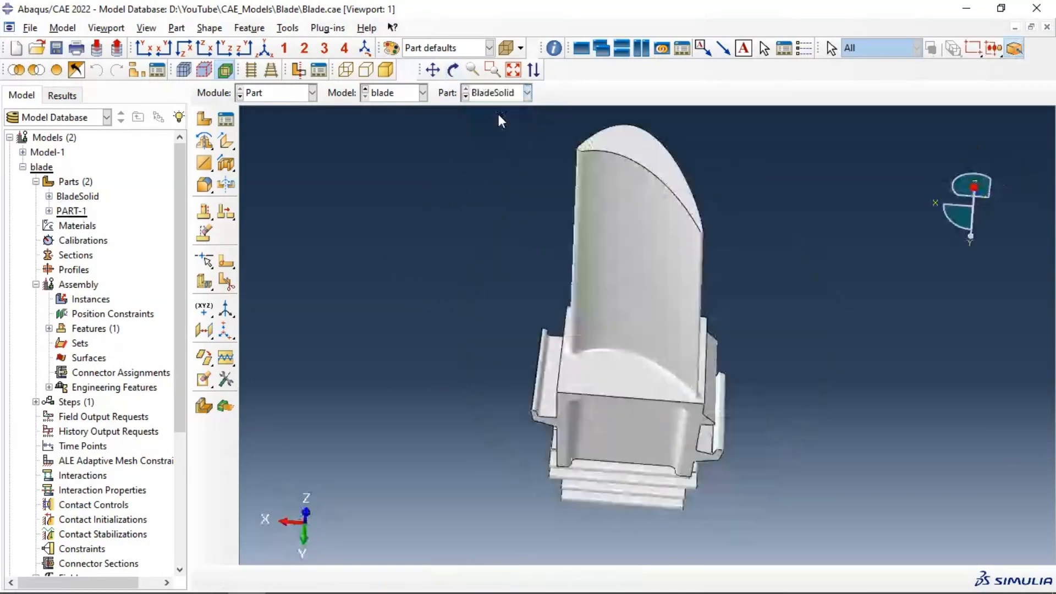
{"action": "left_click", "coordinate": [453, 70]}
{"action": "left_click_drag", "start_coordinate": [546, 193], "coordinate": [270, 97]}
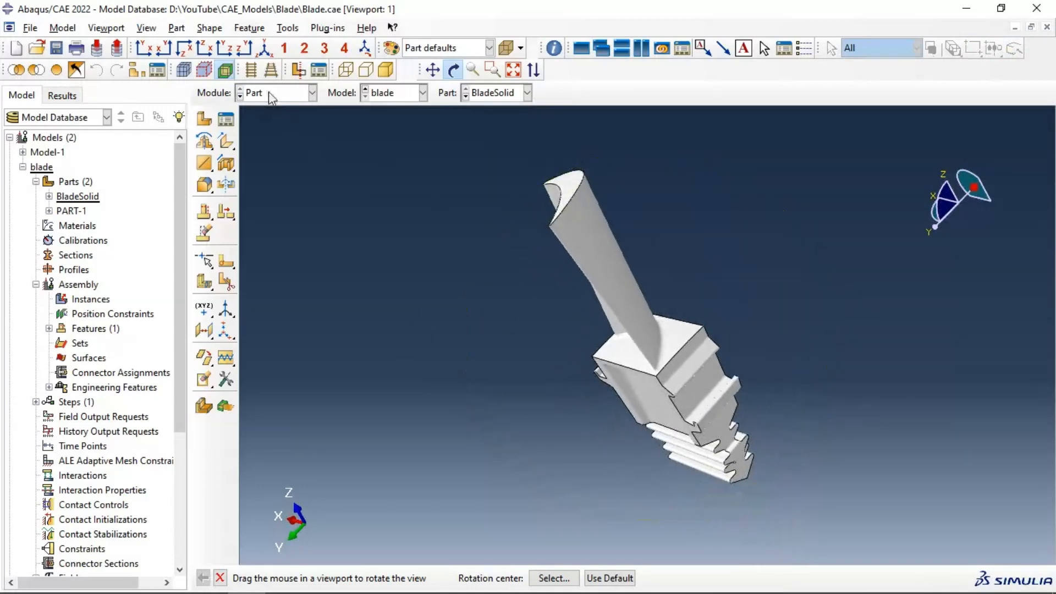
Start a new material definition in the Property module and name it AlloyTitanium
{"action": "left_click", "coordinate": [269, 96]}
{"action": "left_click", "coordinate": [262, 122]}
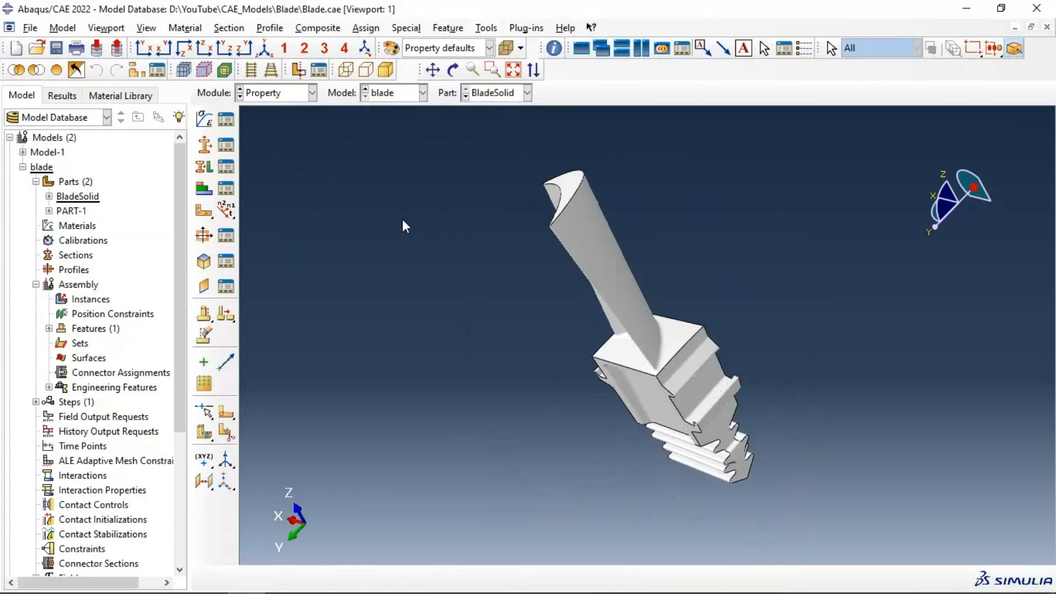
{"action": "left_click", "coordinate": [204, 119]}
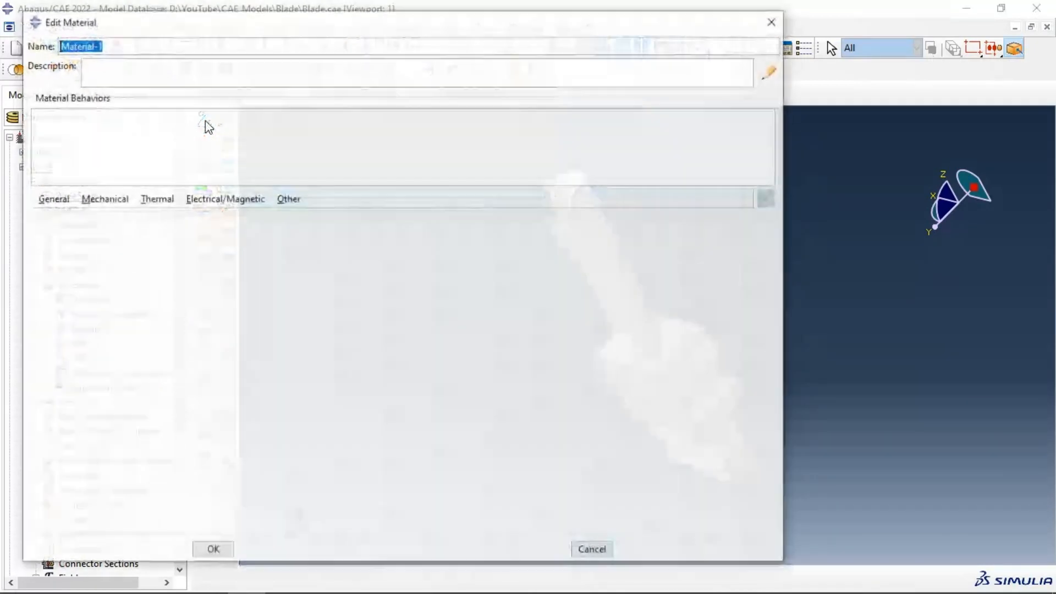
{"action": "left_click_drag", "start_coordinate": [155, 24], "coordinate": [206, 74]}
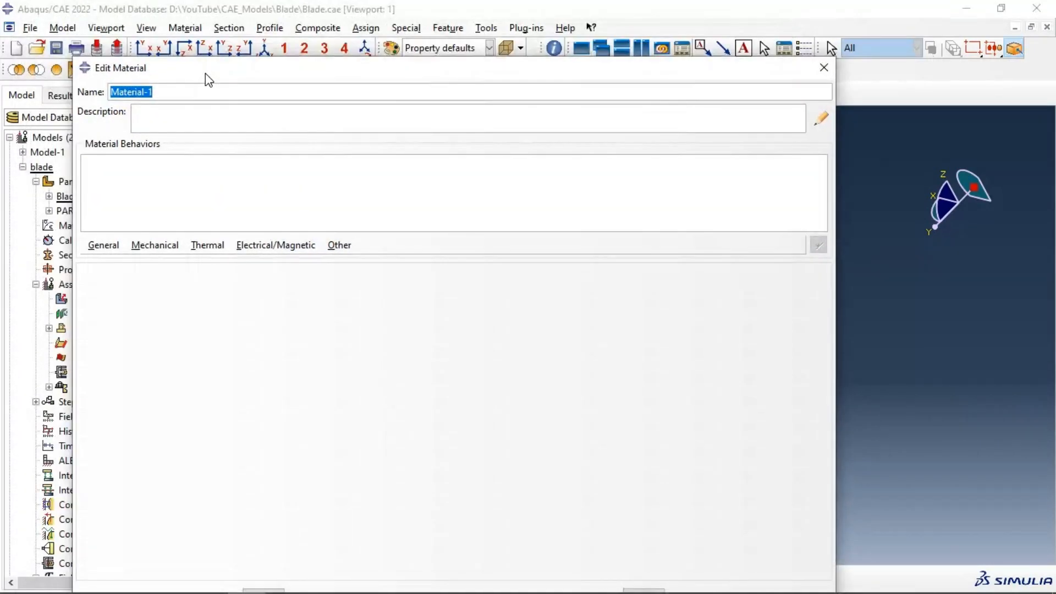
{"action": "type", "text": "AlloyTitanium"}
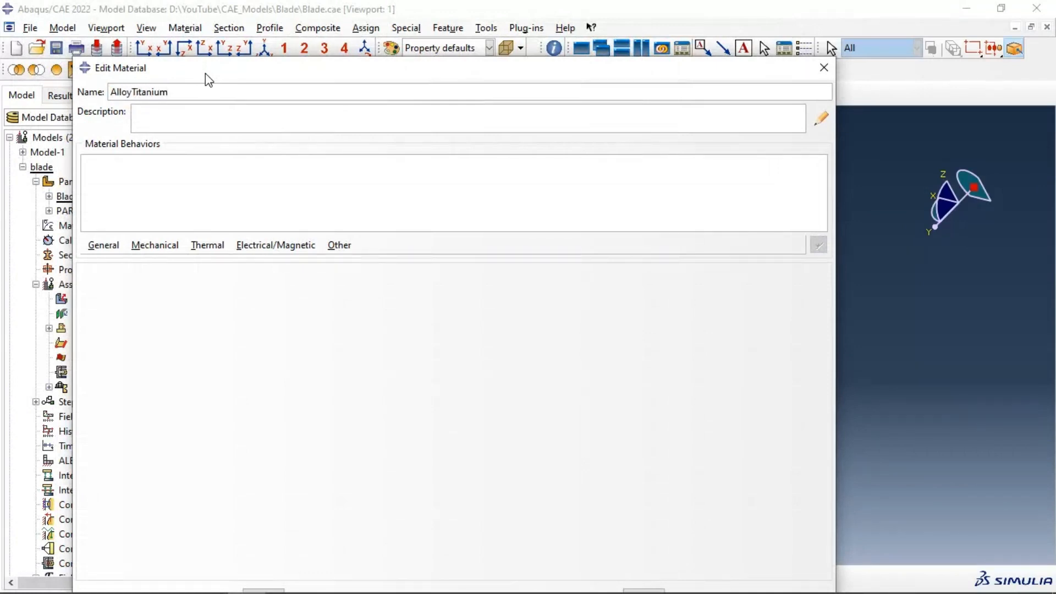
Add a uniform density behavior to the AlloyTitanium material and enter its mass density
{"action": "left_click", "coordinate": [104, 245]}
{"action": "left_click", "coordinate": [109, 263]}
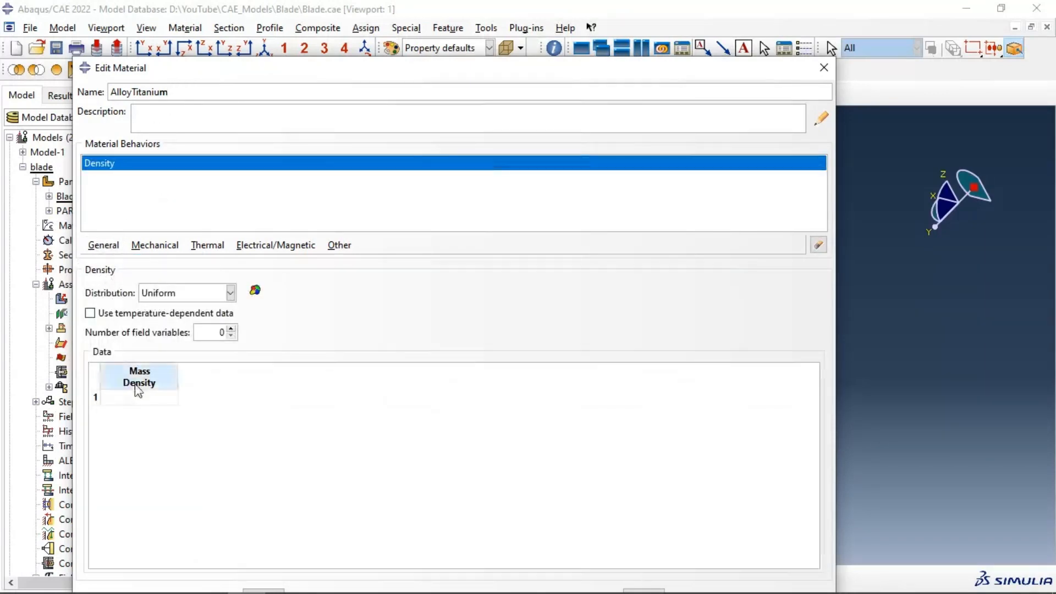
{"action": "left_click", "coordinate": [139, 397]}
{"action": "left_click_drag", "start_coordinate": [152, 397], "coordinate": [102, 397]}
Add isotropic elasticity with Young's modulus 170e3 and Poisson's ratio 0.3 to AlloyTitanium, and save the material
{"action": "left_click", "coordinate": [149, 249]}
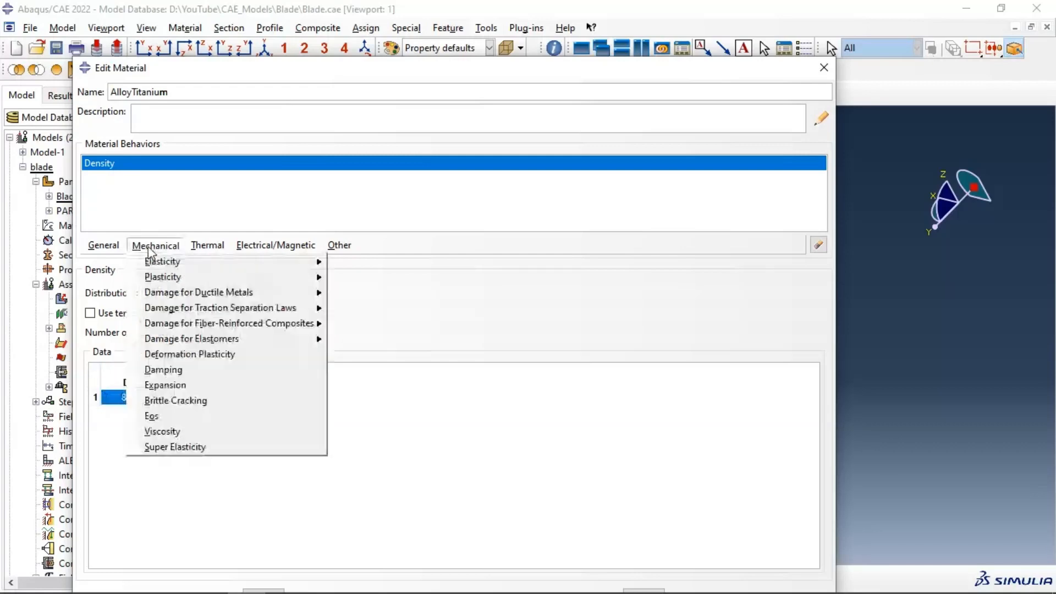
{"action": "mouse_move", "coordinate": [165, 262]}
{"action": "left_click", "coordinate": [346, 262]}
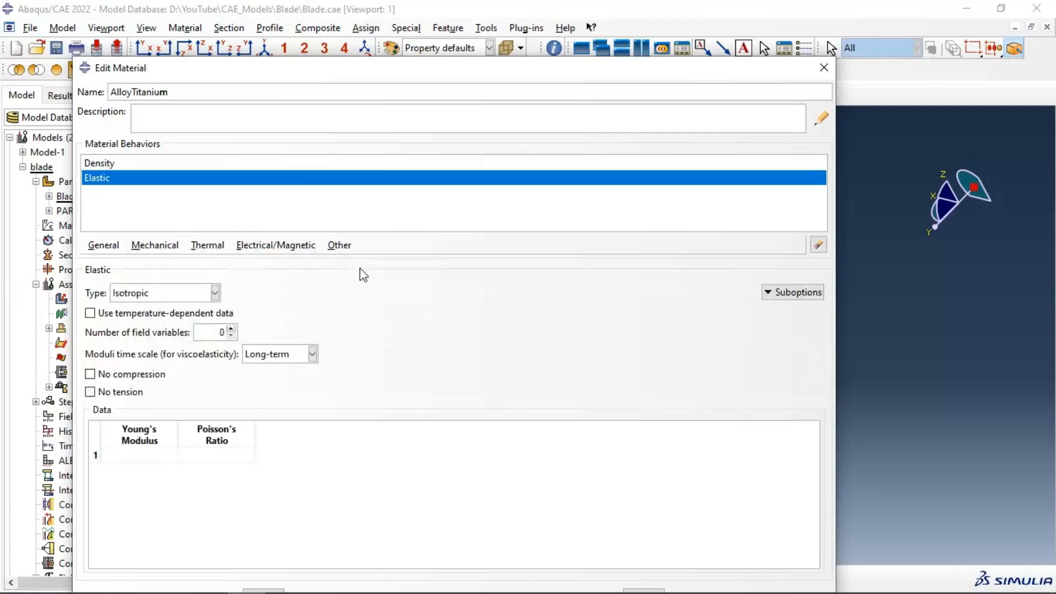
{"action": "left_click", "coordinate": [163, 457]}
{"action": "type", "text": "170e3"}
{"action": "left_click", "coordinate": [237, 459]}
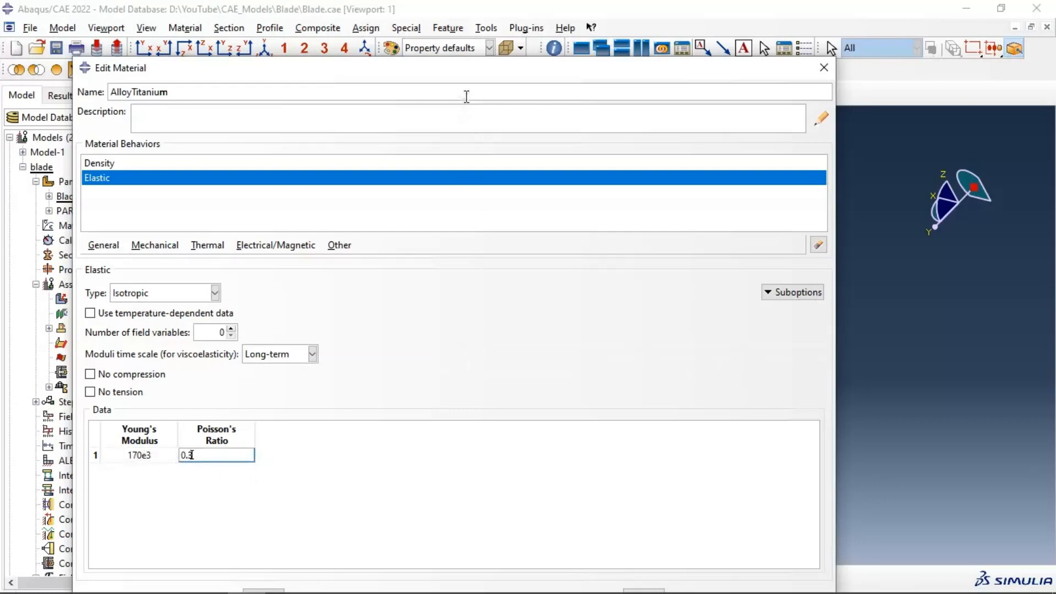
{"action": "left_click_drag", "start_coordinate": [451, 74], "coordinate": [450, 48]}
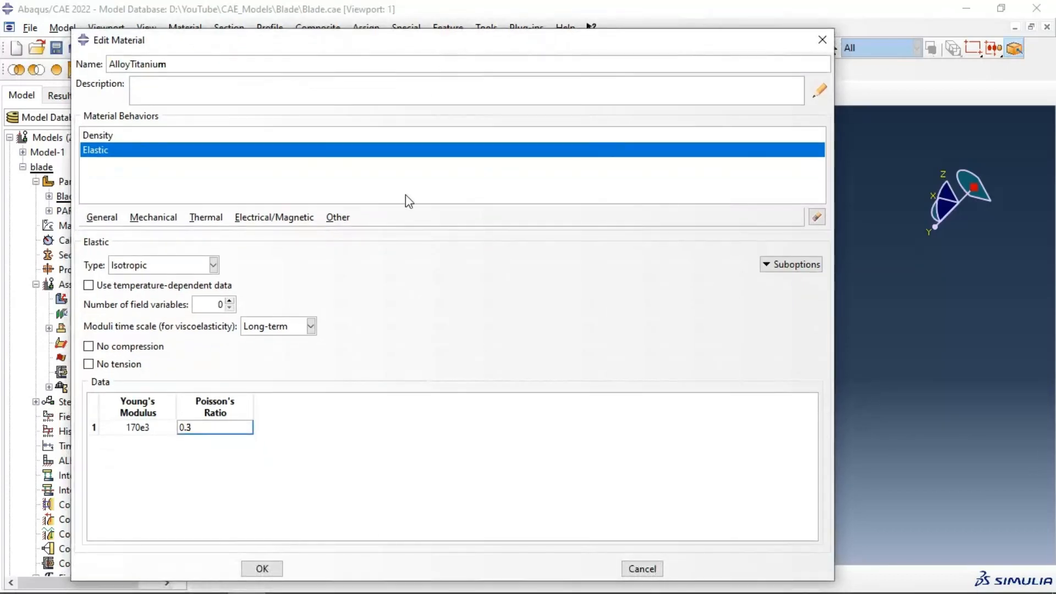
{"action": "left_click", "coordinate": [262, 568]}
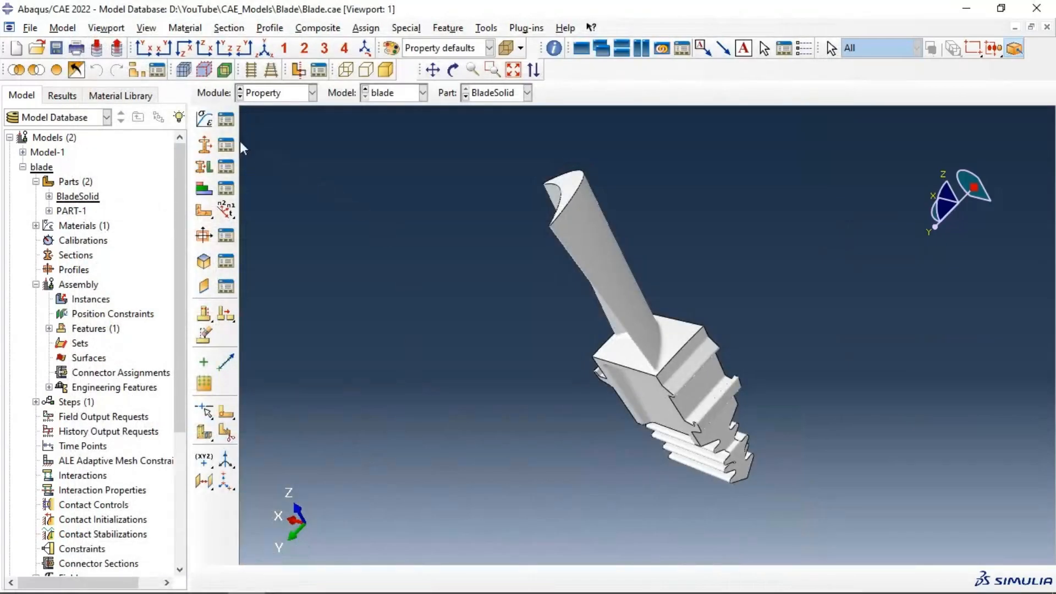
Create a solid, homogeneous section named Section-Tita using the AlloyTitanium material
{"action": "left_click", "coordinate": [204, 144]}
{"action": "left_click", "coordinate": [296, 190]}
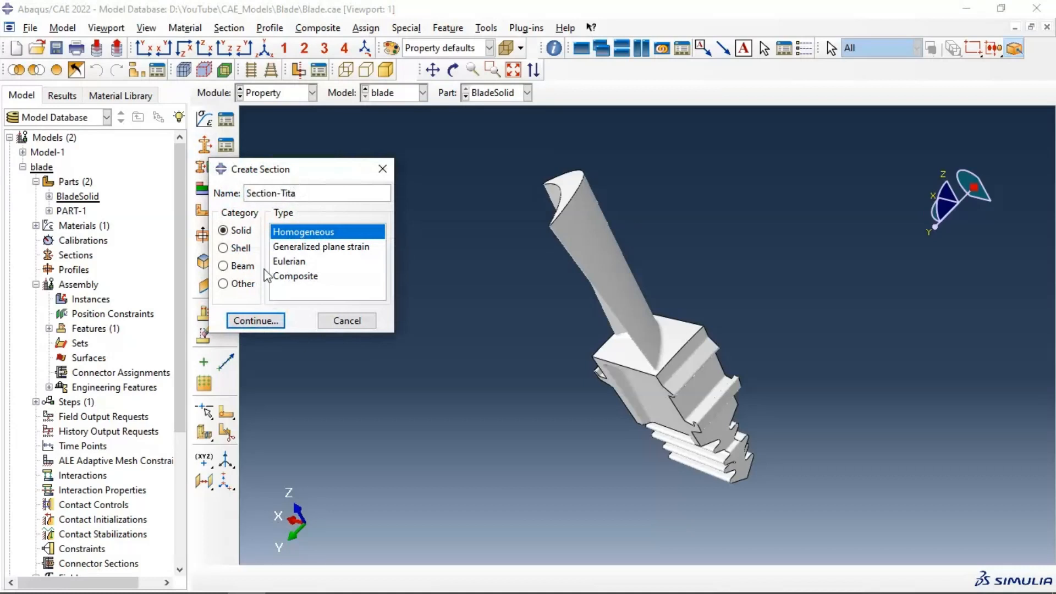
{"action": "left_click", "coordinate": [269, 321]}
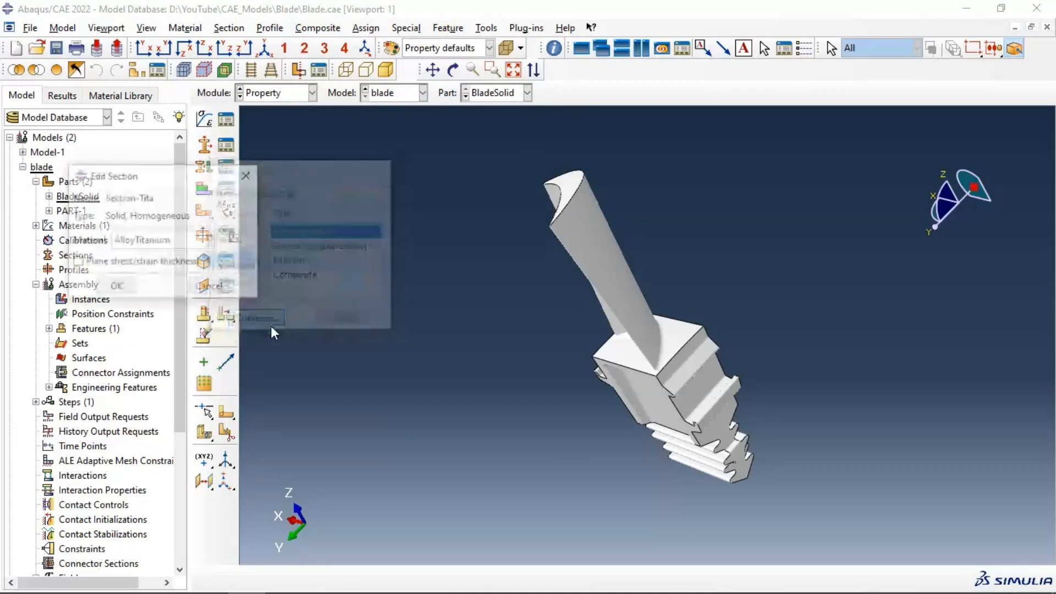
{"action": "left_click", "coordinate": [115, 287]}
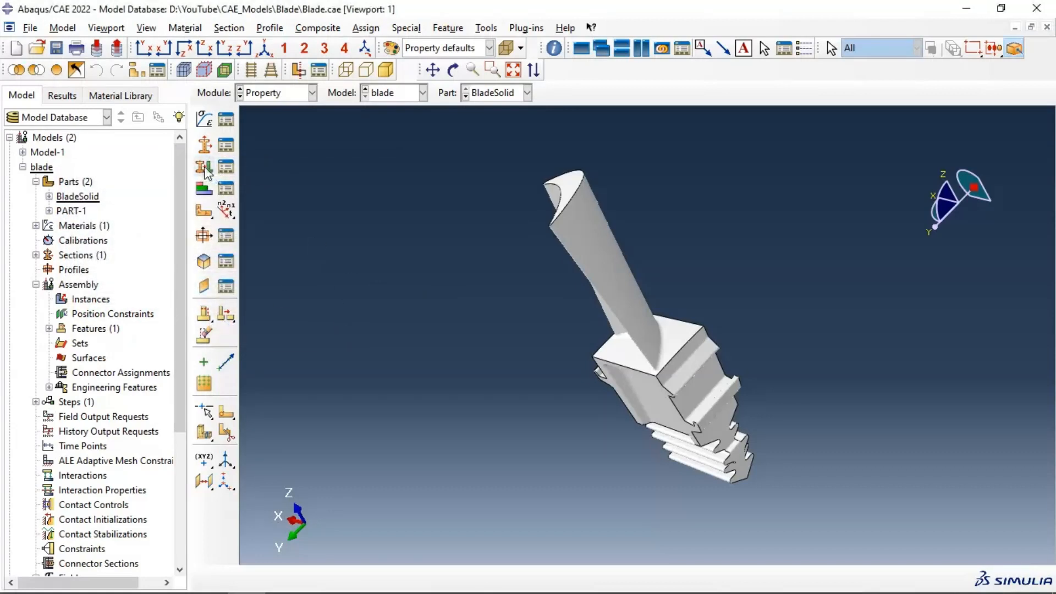
Assign Section-Tita to the entire BladeSolid part
{"action": "left_click", "coordinate": [213, 169]}
{"action": "left_click_drag", "start_coordinate": [401, 155], "coordinate": [815, 482]}
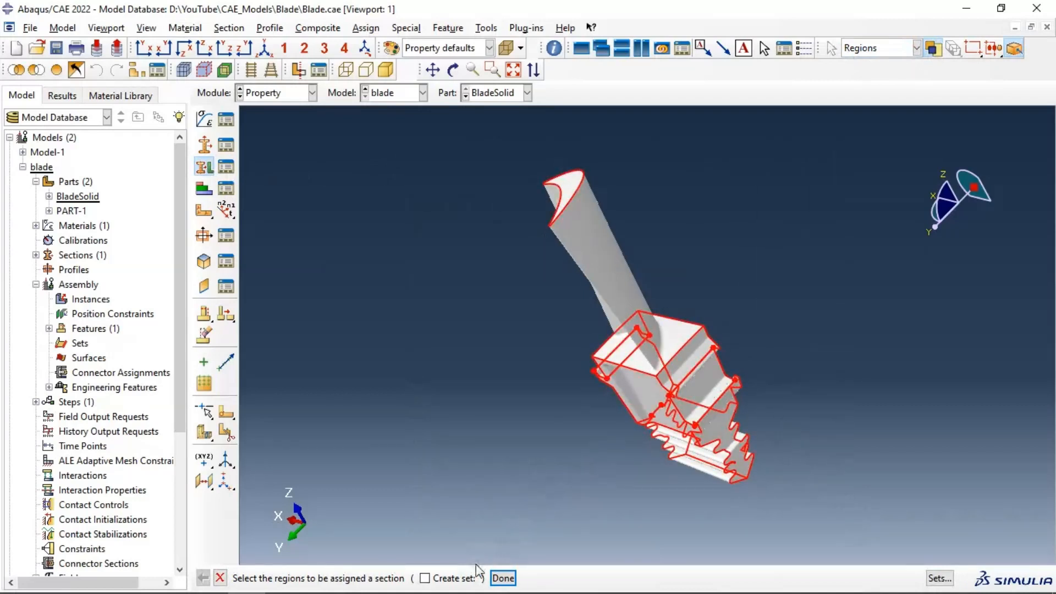
{"action": "left_click", "coordinate": [501, 577]}
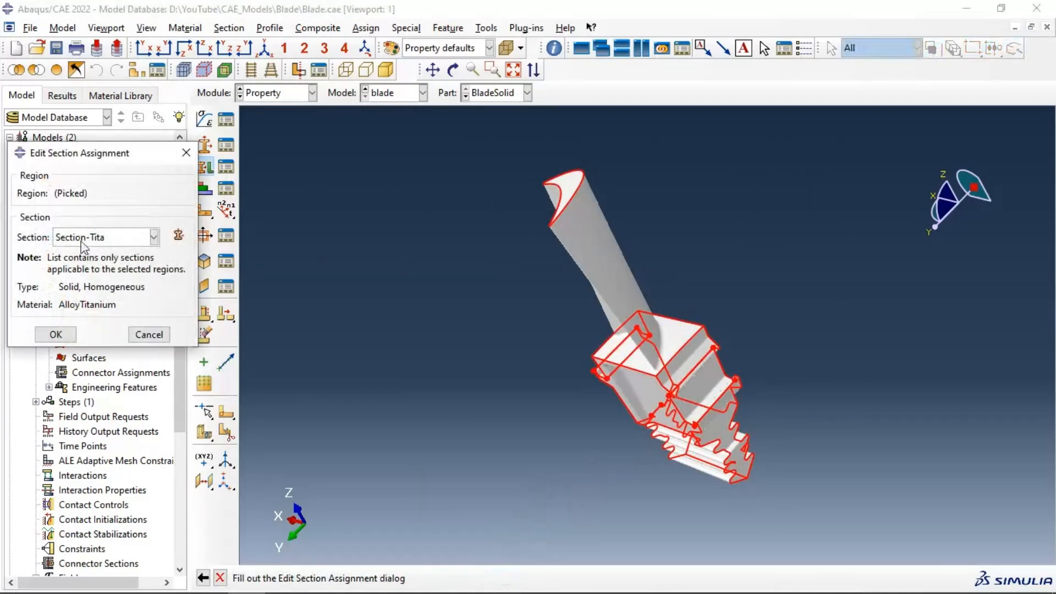
{"action": "left_click", "coordinate": [56, 334]}
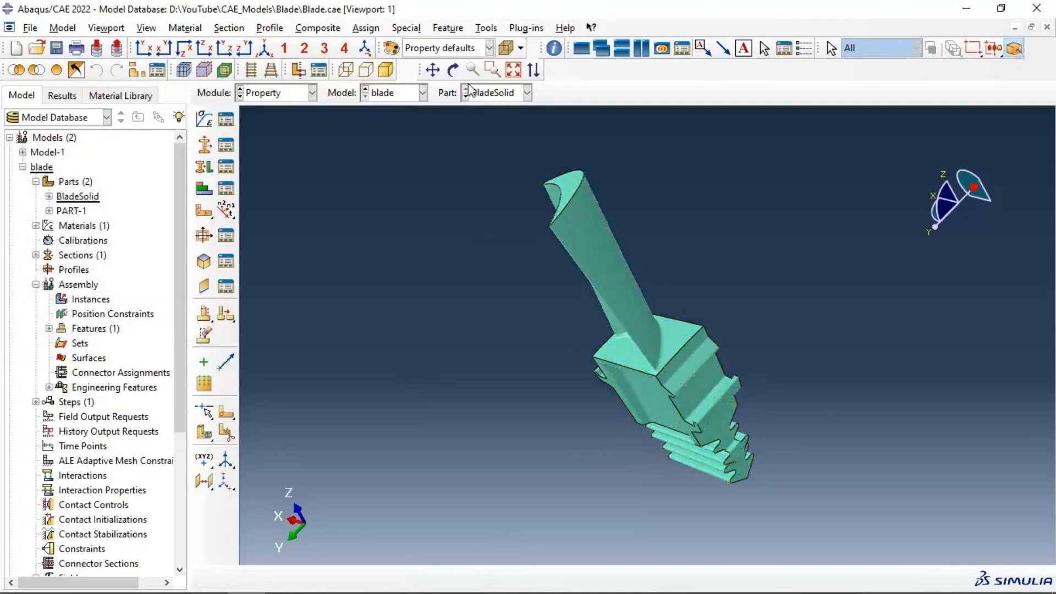
{"action": "left_click", "coordinate": [452, 70]}
{"action": "left_click_drag", "start_coordinate": [555, 220], "coordinate": [592, 332]}
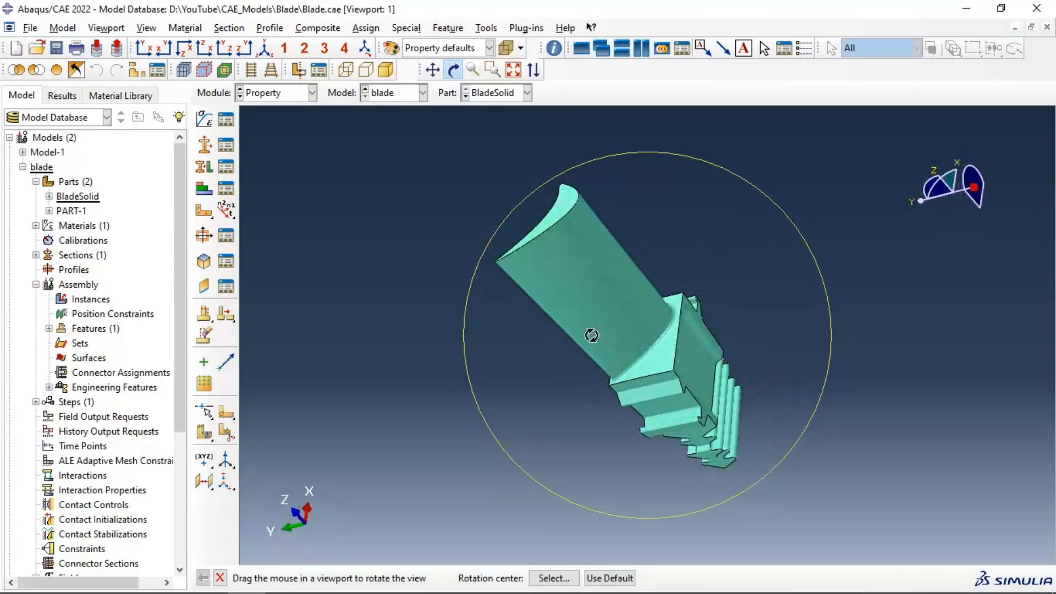
Create a dependent instance of BladeSolid in the assembly
{"action": "left_click", "coordinate": [284, 93]}
{"action": "left_click", "coordinate": [267, 136]}
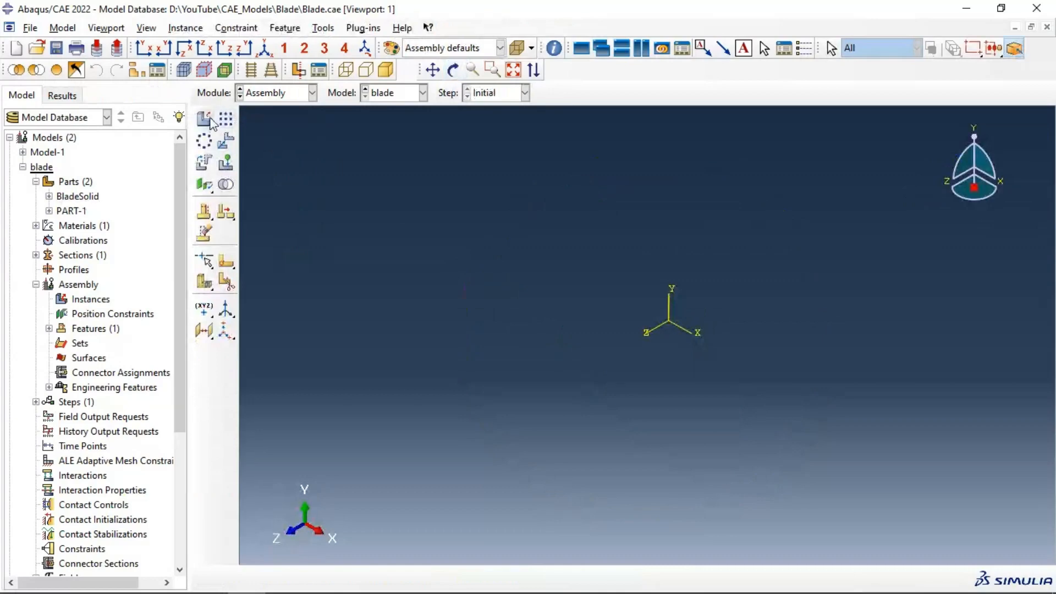
{"action": "left_click", "coordinate": [209, 121]}
{"action": "left_click", "coordinate": [91, 158]}
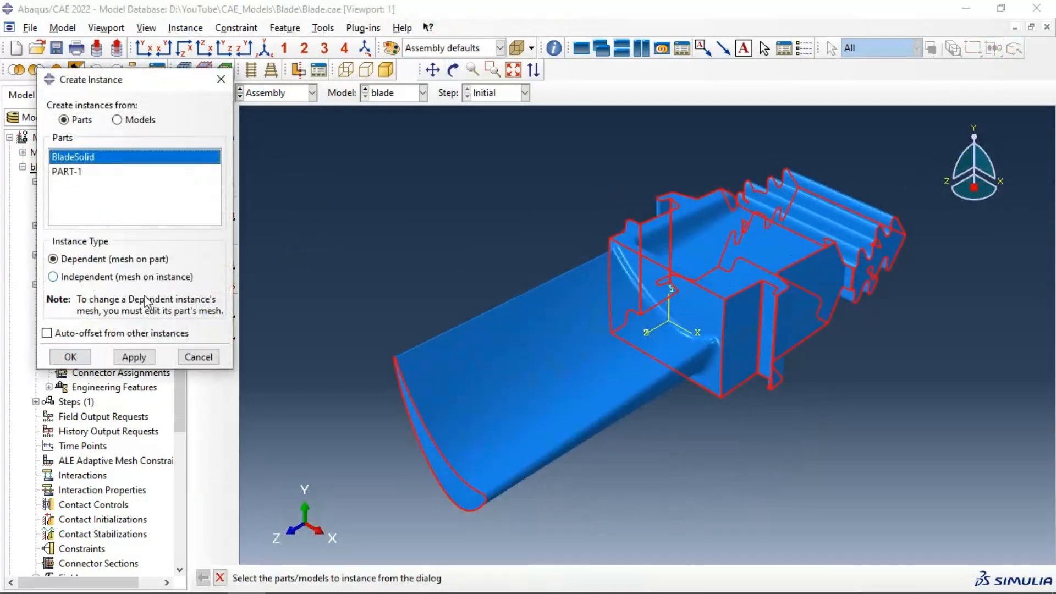
{"action": "left_click", "coordinate": [134, 357]}
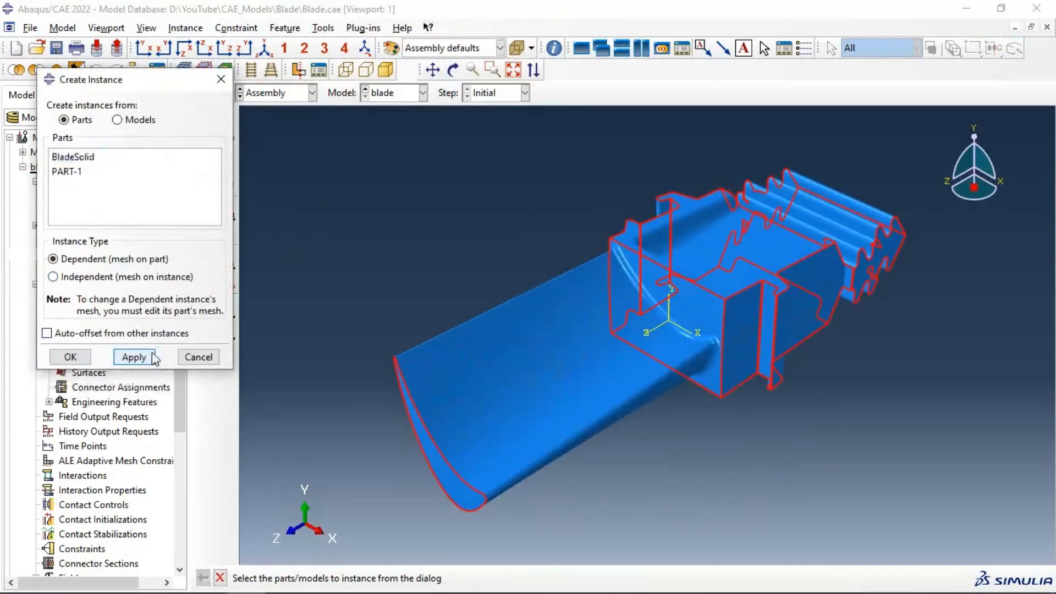
{"action": "left_click", "coordinate": [199, 357]}
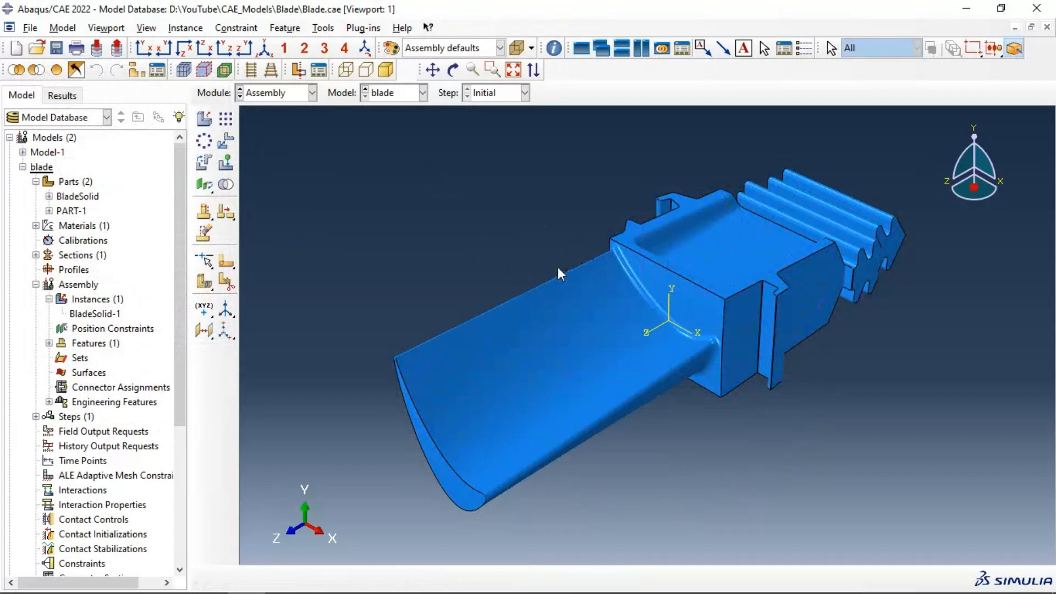
Create a Static, General analysis step named Step-1 after Initial, with a reduced initial increment size
{"action": "left_click", "coordinate": [275, 98]}
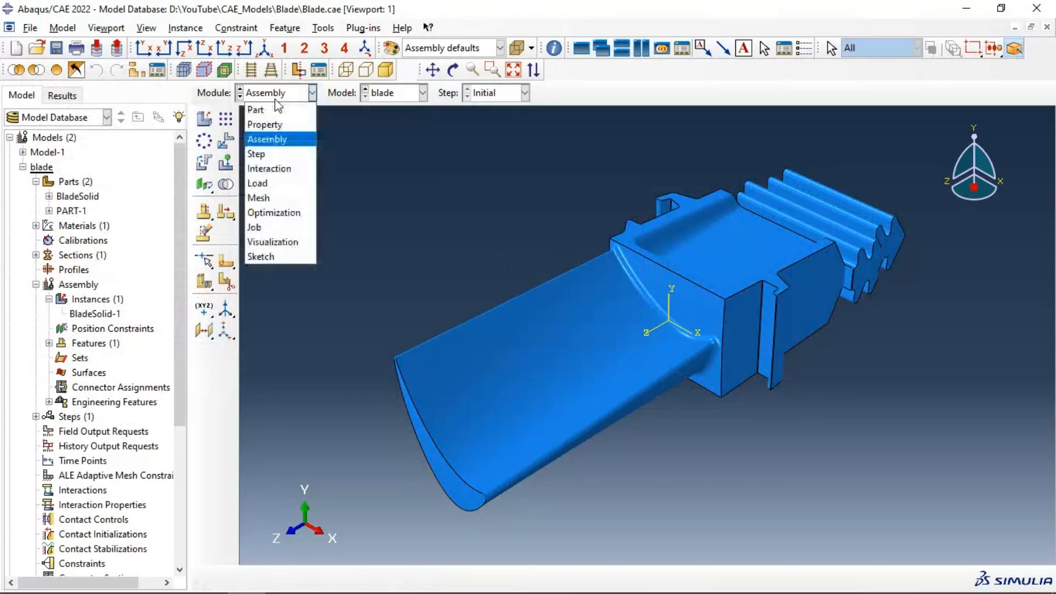
{"action": "left_click", "coordinate": [280, 154]}
{"action": "left_click", "coordinate": [204, 120]}
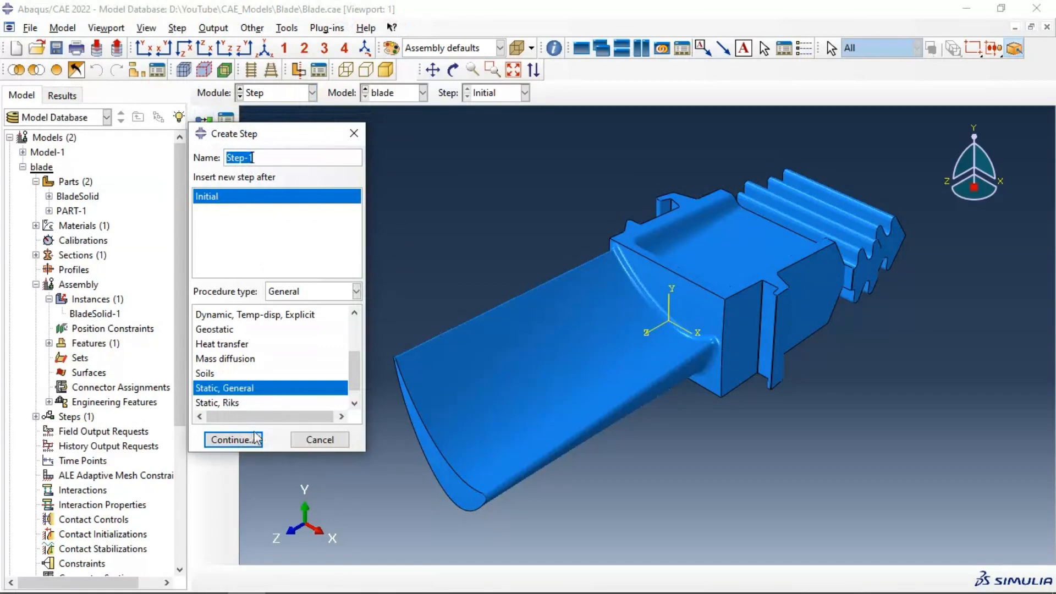
{"action": "left_click", "coordinate": [234, 439]}
{"action": "left_click", "coordinate": [267, 181]}
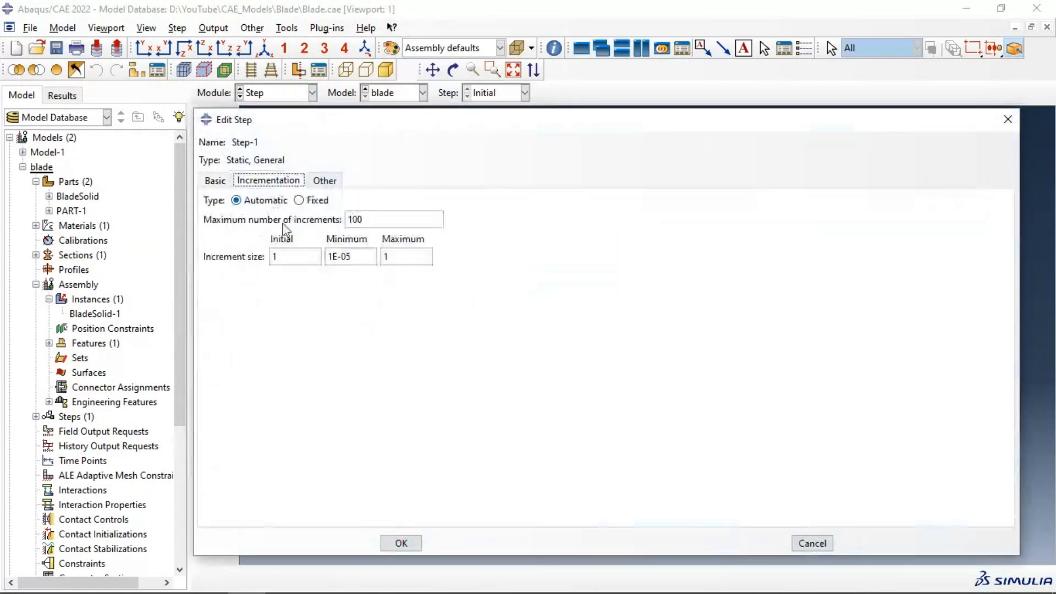
{"action": "left_click_drag", "start_coordinate": [287, 256], "coordinate": [263, 255]}
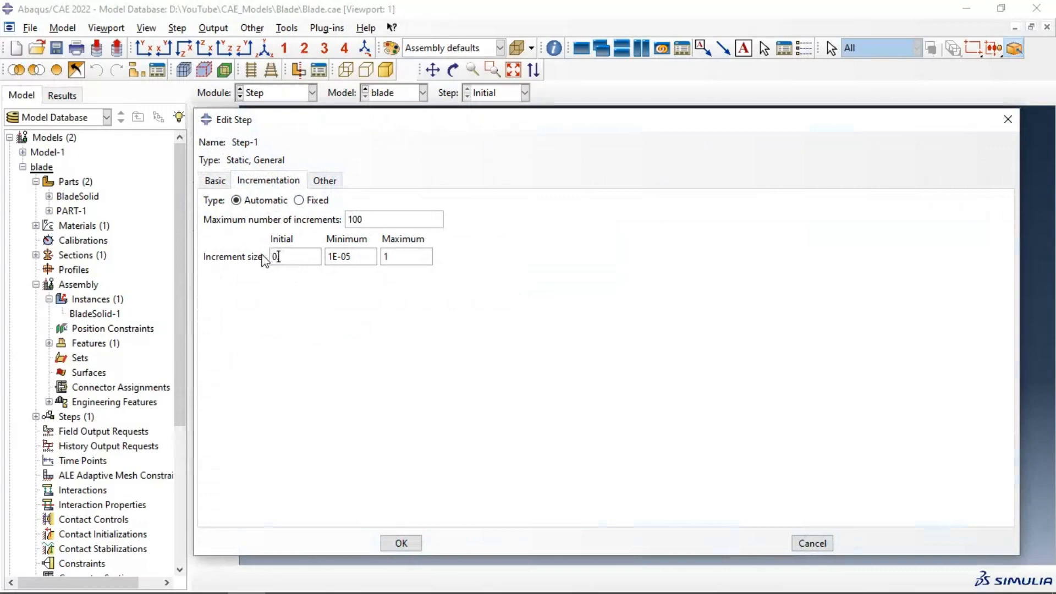
{"action": "left_click", "coordinate": [401, 543]}
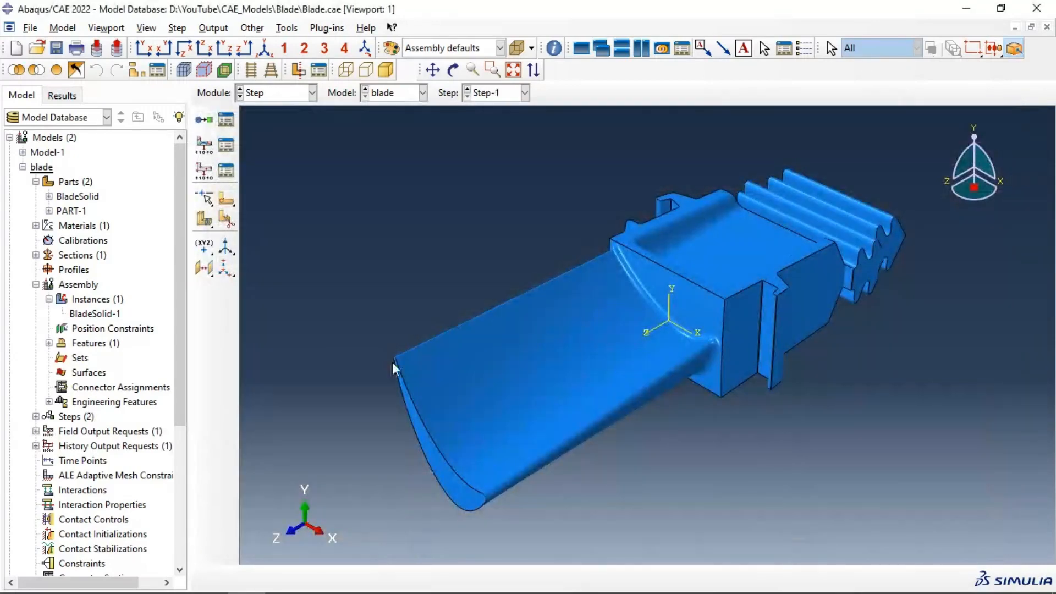
Examine the assembled blade's airfoil, platform and root from several angles
{"action": "left_click", "coordinate": [278, 95]}
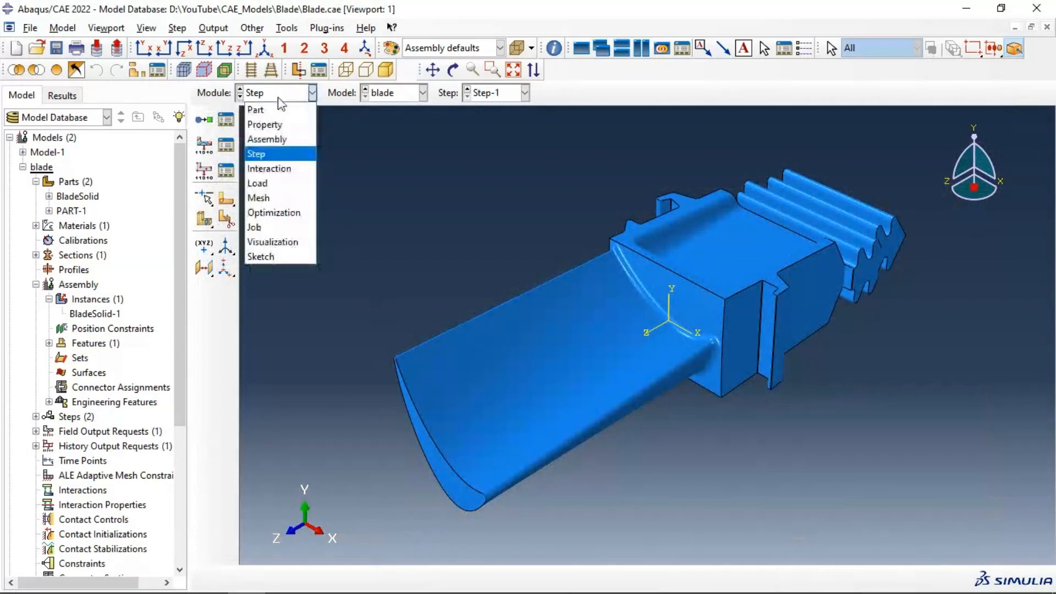
{"action": "left_click", "coordinate": [282, 171]}
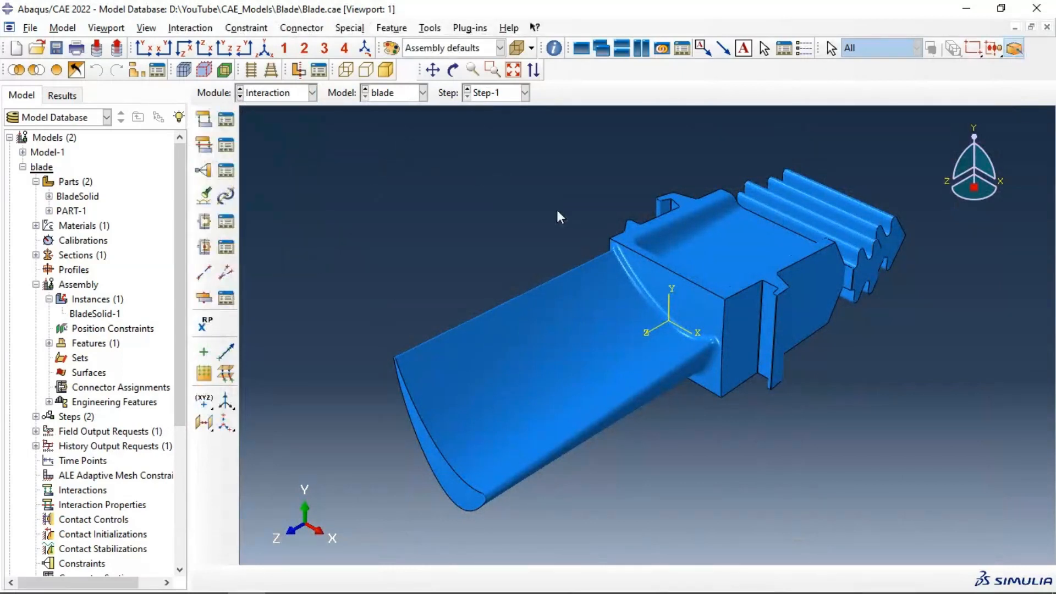
{"action": "left_click_drag", "start_coordinate": [547, 275], "coordinate": [718, 227], "text": "ctrl+alt"}
{"action": "left_click_drag", "start_coordinate": [618, 329], "coordinate": [666, 317], "text": "ctrl+alt"}
{"action": "left_click_drag", "start_coordinate": [624, 349], "coordinate": [556, 305], "text": "ctrl+alt"}
{"action": "left_click_drag", "start_coordinate": [619, 320], "coordinate": [434, 270], "text": "ctrl+alt"}
{"action": "left_click", "coordinate": [268, 95]}
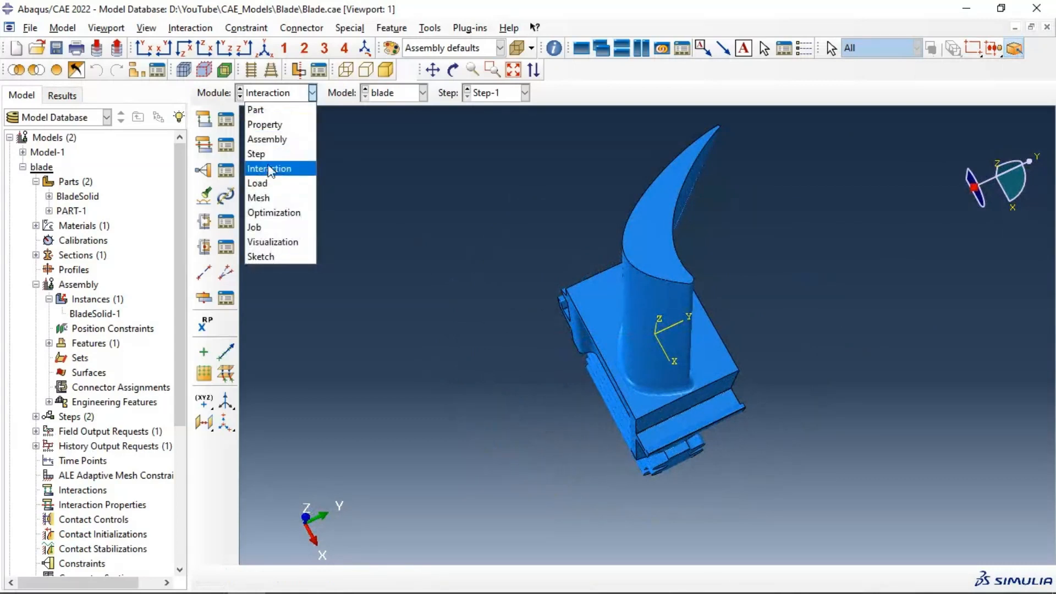
{"action": "left_click", "coordinate": [270, 184]}
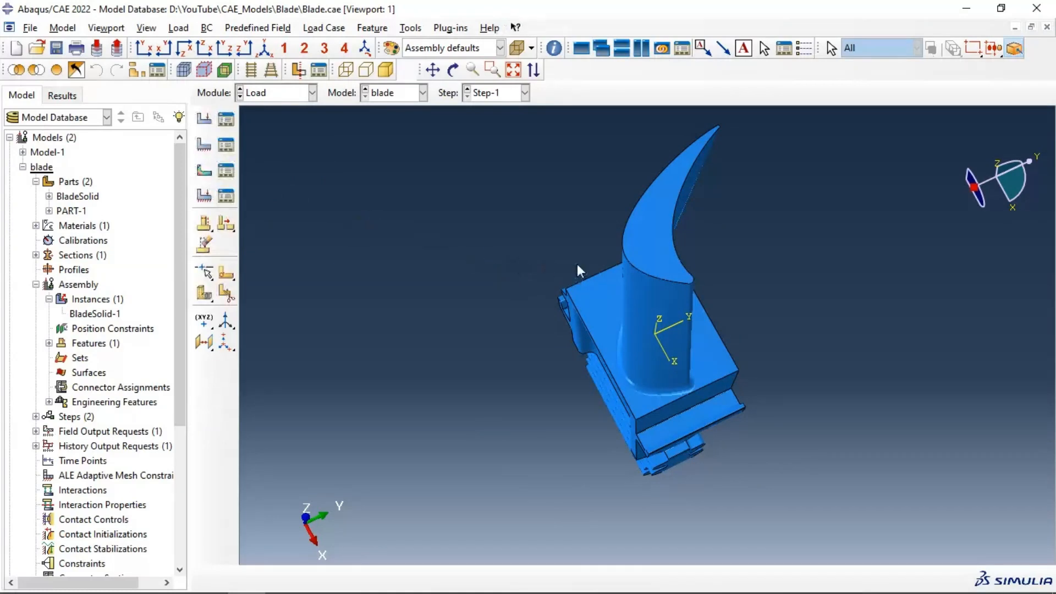
{"action": "left_click_drag", "start_coordinate": [655, 281], "coordinate": [525, 328], "text": "ctrl+alt"}
{"action": "left_click_drag", "start_coordinate": [688, 356], "coordinate": [576, 346], "text": "ctrl+alt"}
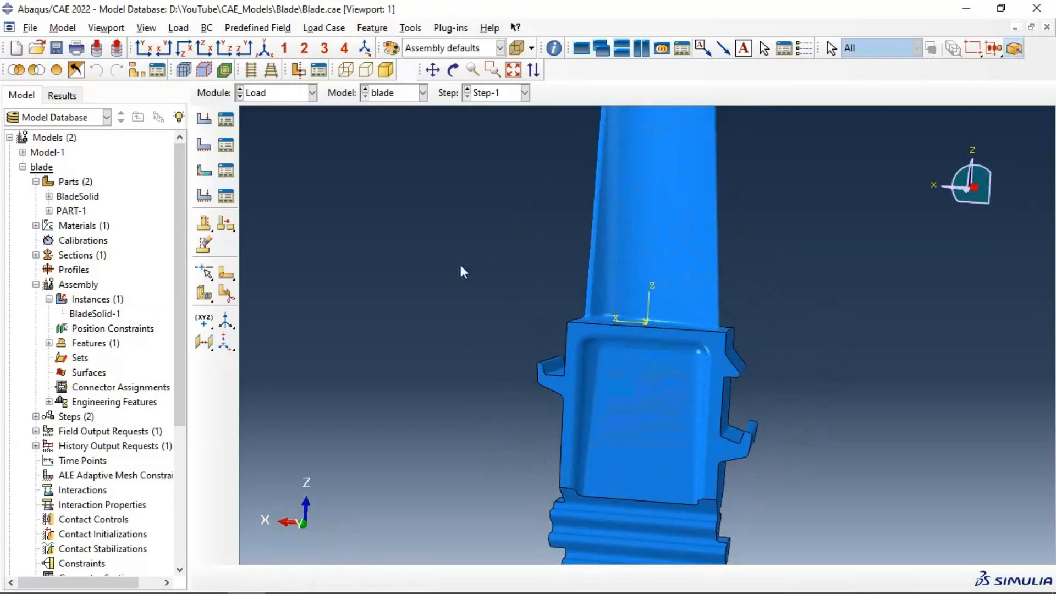
Create a datum plane on the BladeSolid part through three corner points of the platform face at the airfoil's base
{"action": "left_click", "coordinate": [269, 93]}
{"action": "left_click", "coordinate": [268, 108]}
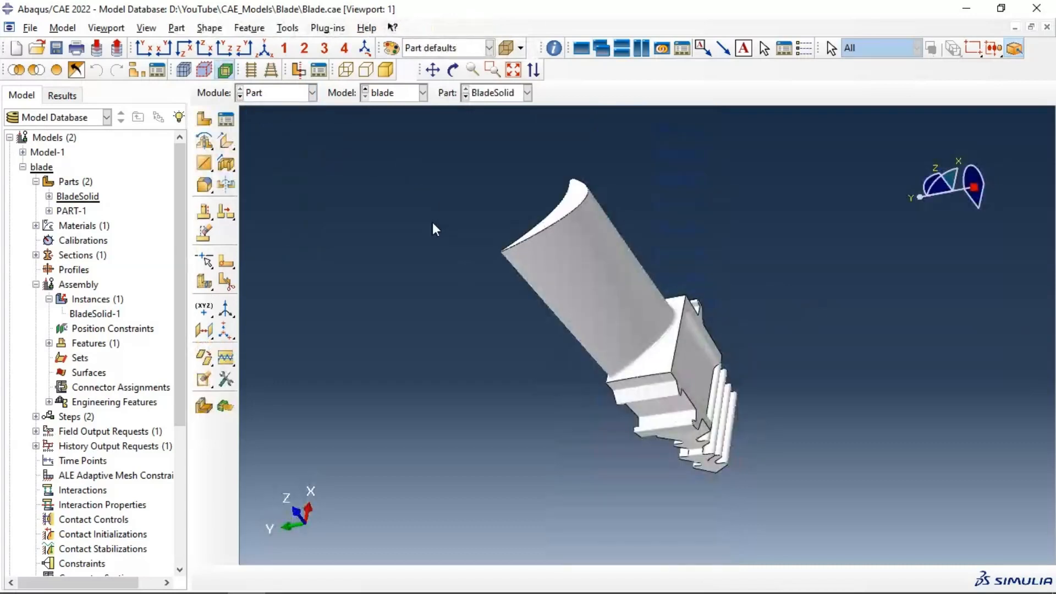
{"action": "left_click_drag", "start_coordinate": [535, 244], "coordinate": [591, 287], "text": "ctrl+alt"}
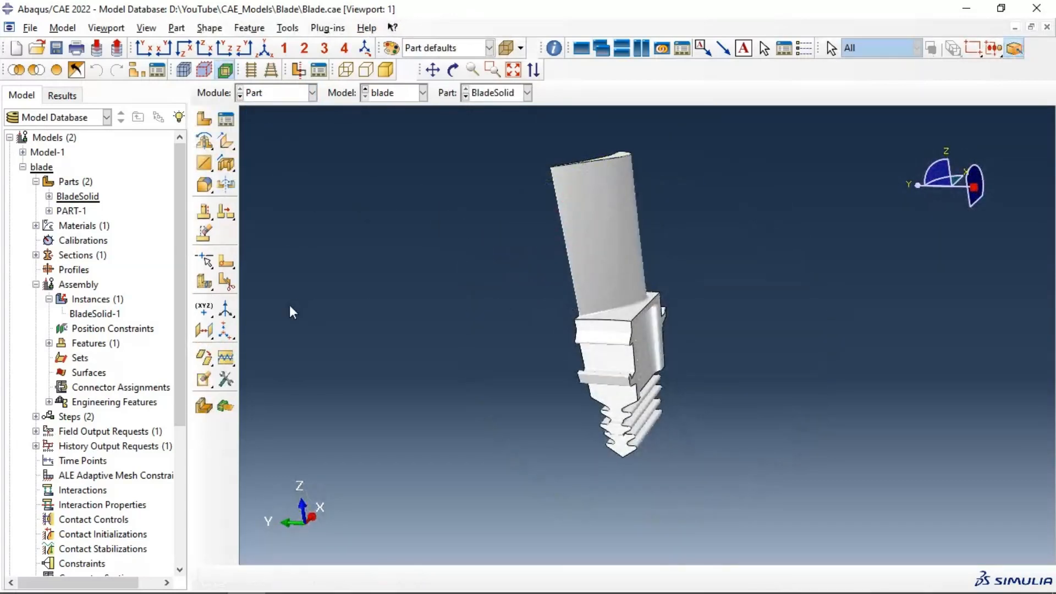
{"action": "left_click_drag", "start_coordinate": [203, 330], "coordinate": [270, 335]}
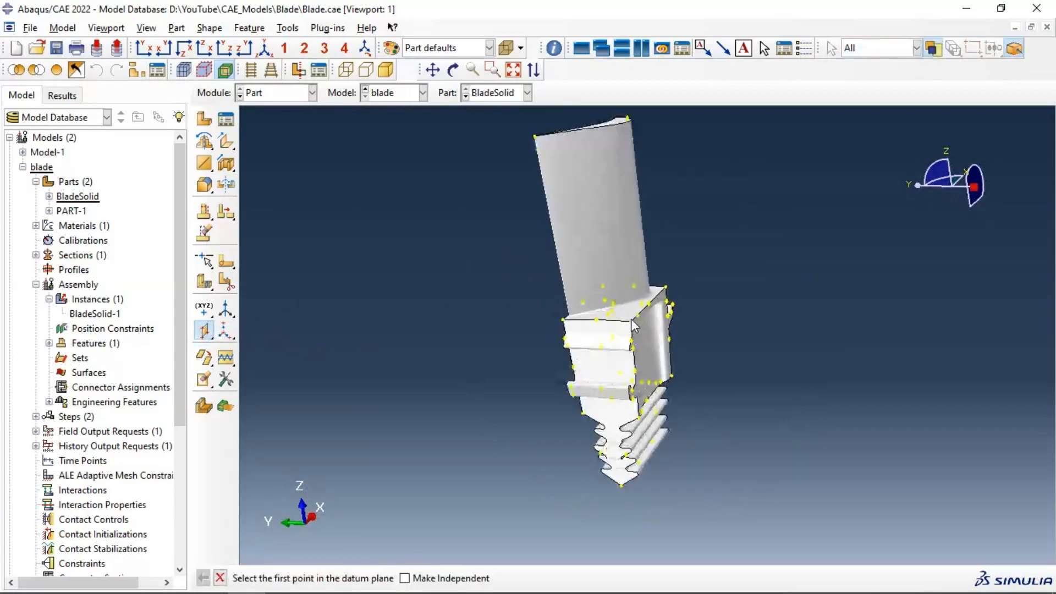
{"action": "scroll", "coordinate": [633, 326], "scroll_direction": "up", "scroll_amount": 2}
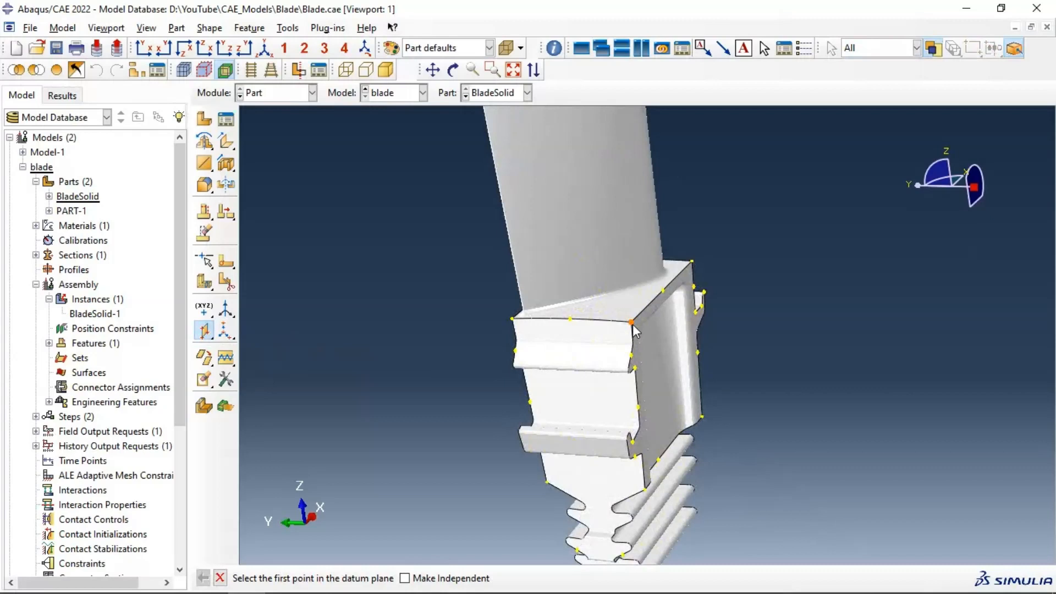
{"action": "left_click", "coordinate": [631, 323]}
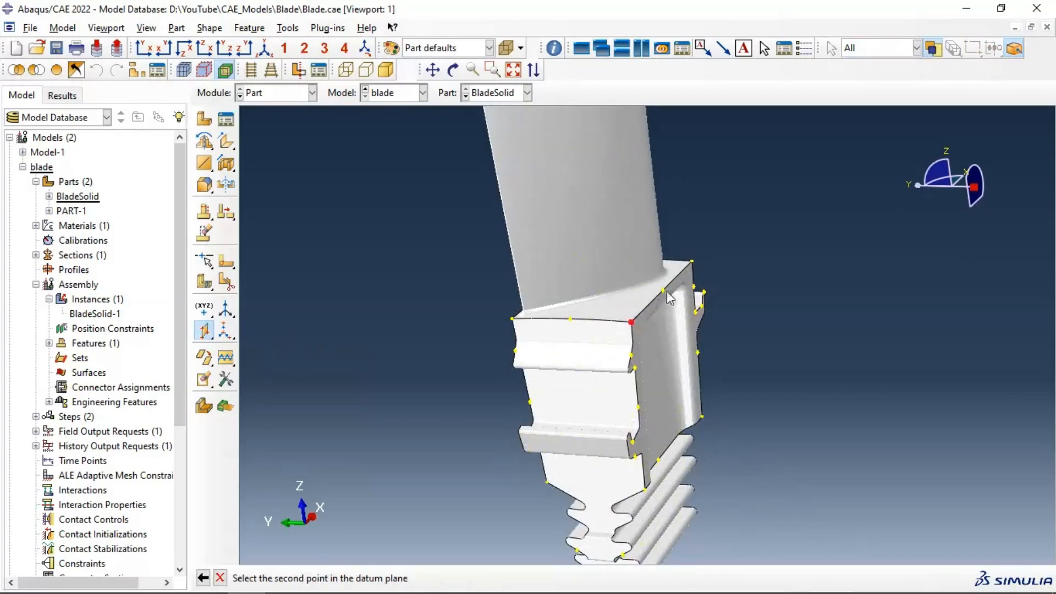
{"action": "left_click", "coordinate": [692, 262]}
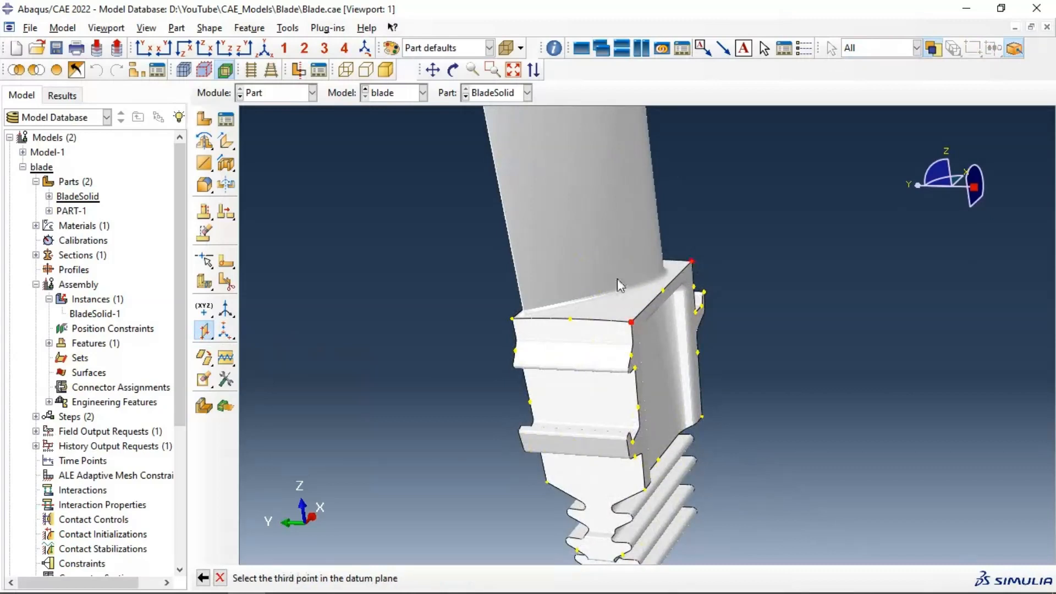
{"action": "left_click", "coordinate": [512, 318]}
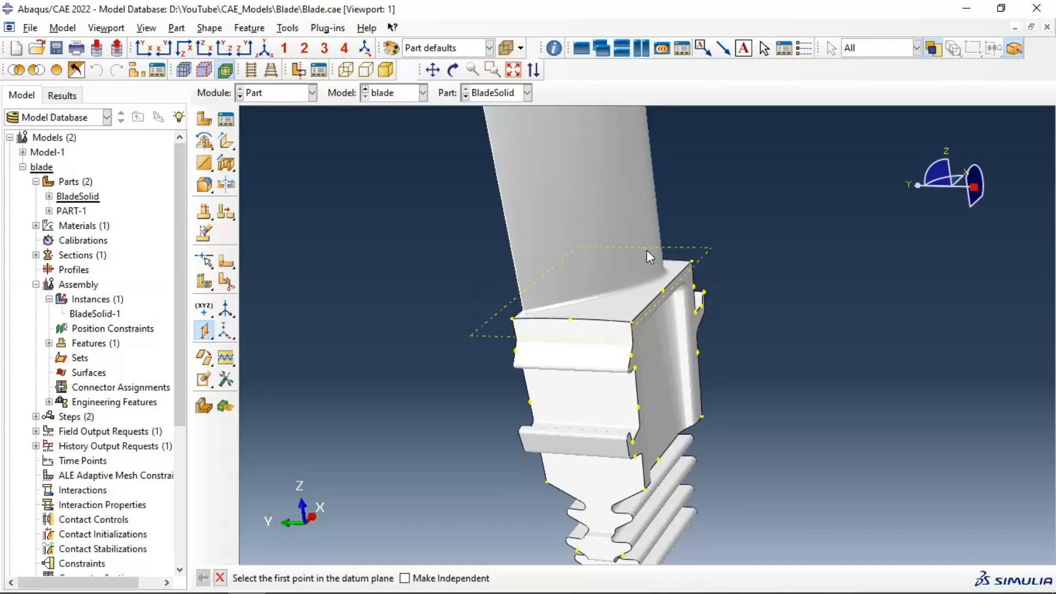
Create a second datum plane offset 2 from the platform plane, towards the airfoil
{"action": "scroll", "coordinate": [638, 350], "scroll_direction": "down", "scroll_amount": 2}
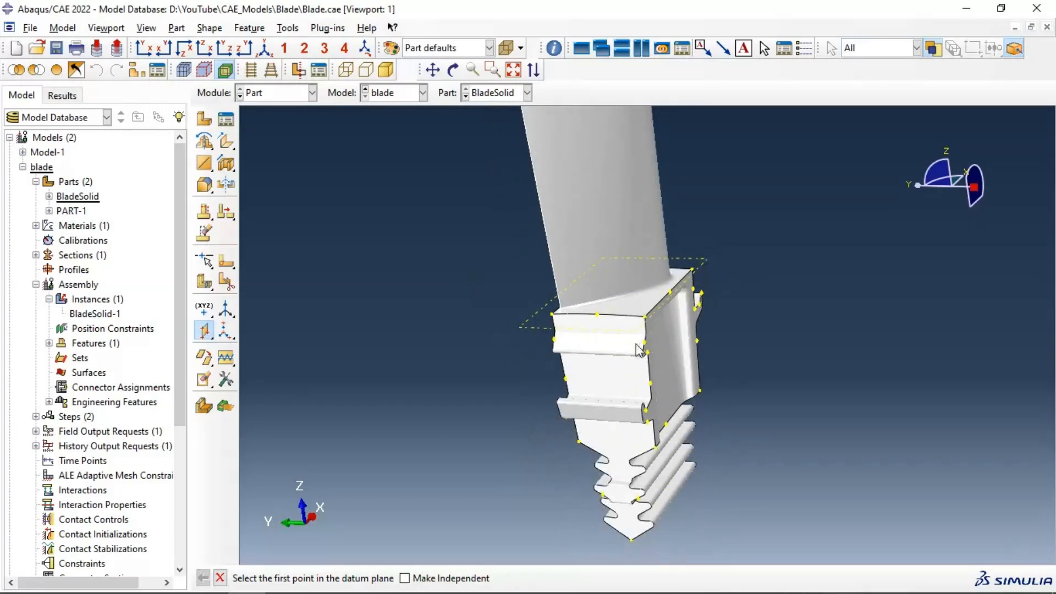
{"action": "scroll", "coordinate": [628, 324], "scroll_direction": "down", "scroll_amount": 1}
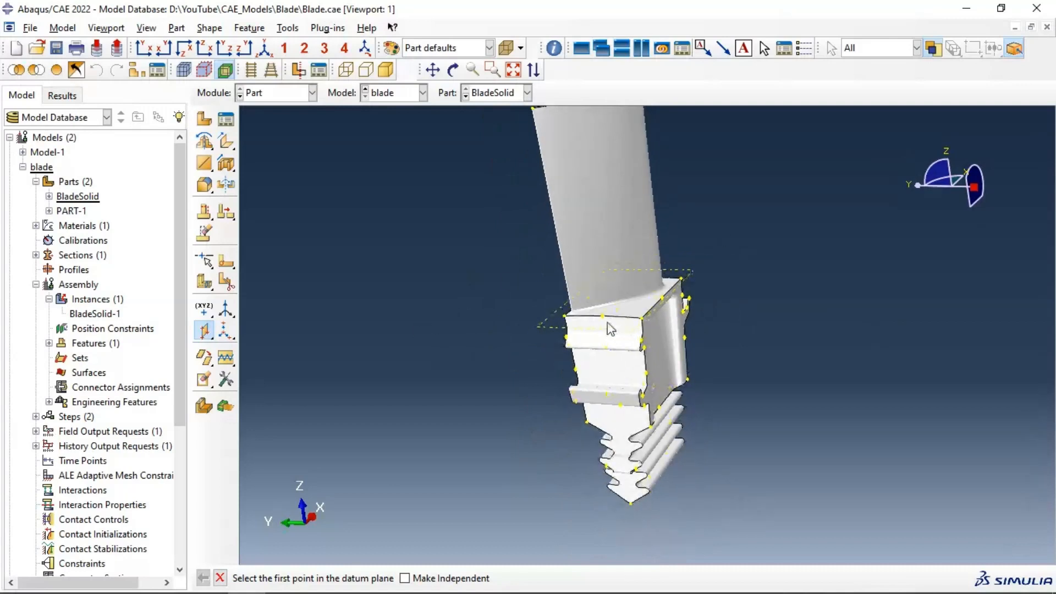
{"action": "left_click", "coordinate": [205, 332]}
{"action": "left_click_drag", "start_coordinate": [204, 332], "coordinate": [248, 332]}
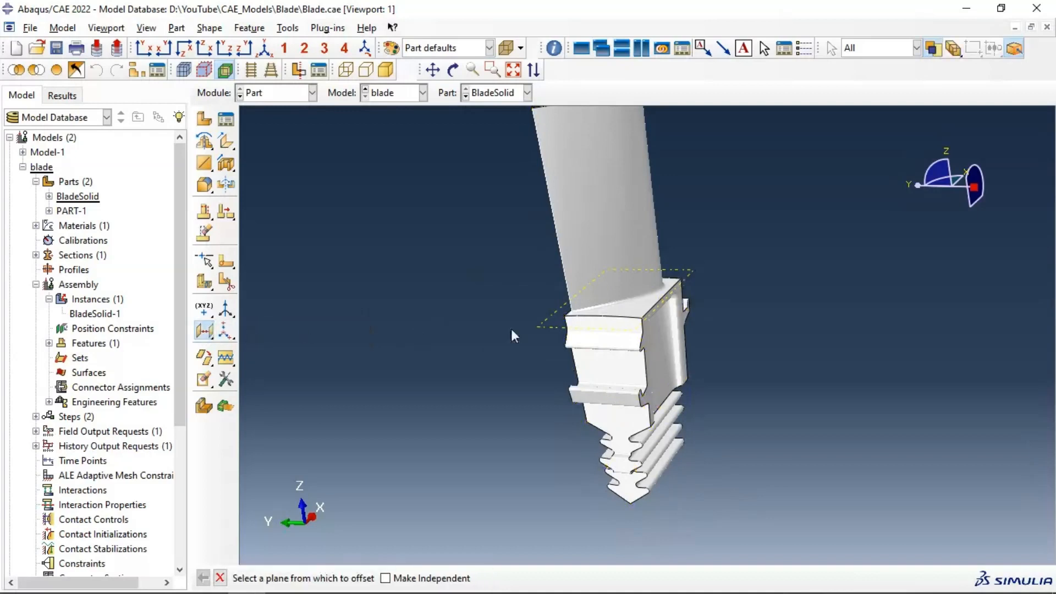
{"action": "left_click", "coordinate": [544, 327]}
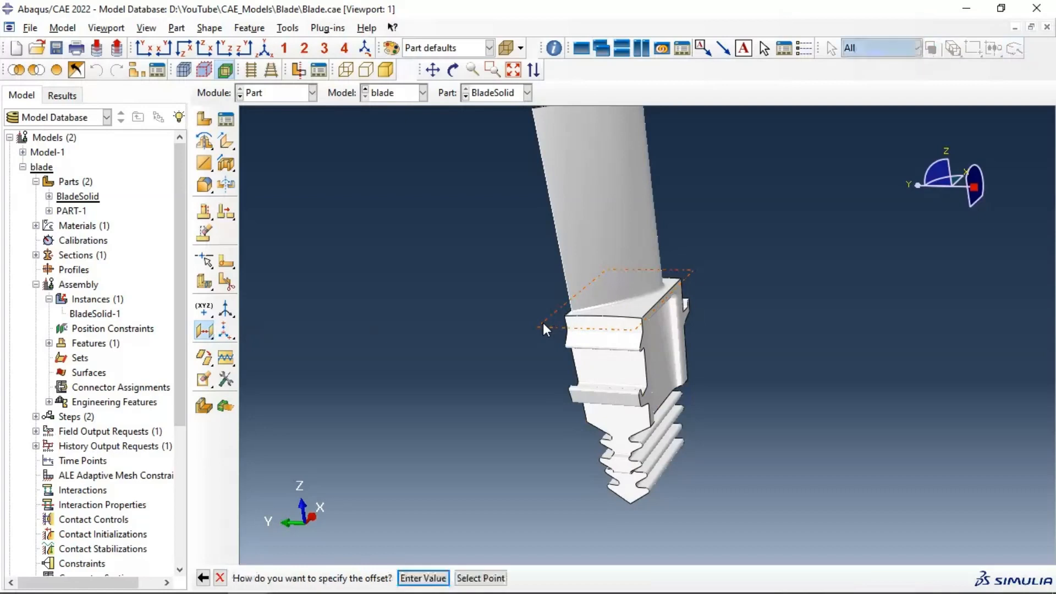
{"action": "left_click", "coordinate": [422, 577]}
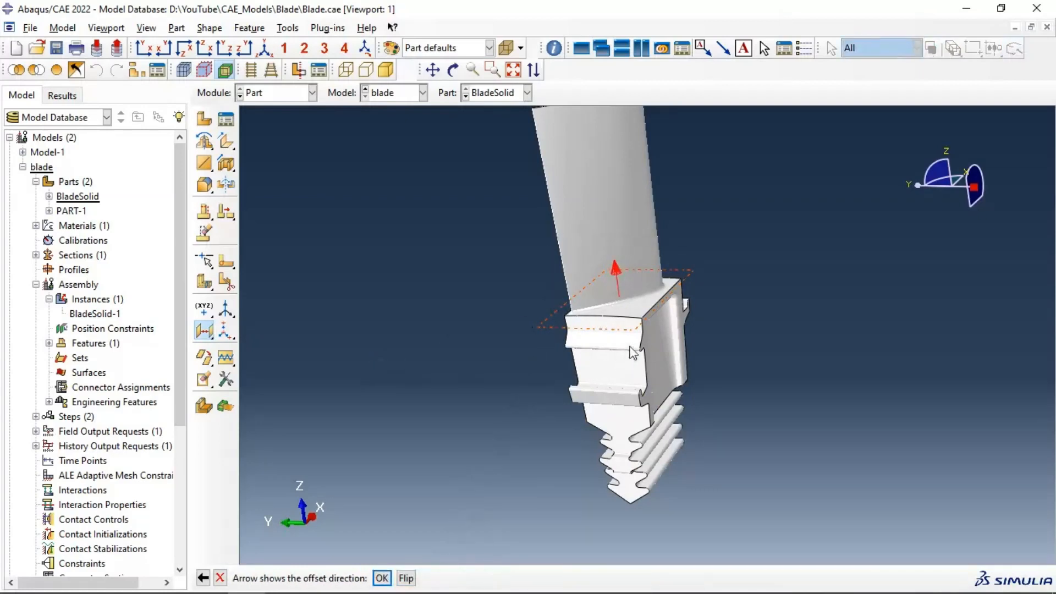
{"action": "left_click_drag", "start_coordinate": [632, 352], "coordinate": [625, 324], "text": "ctrl+alt"}
{"action": "left_click", "coordinate": [381, 578]}
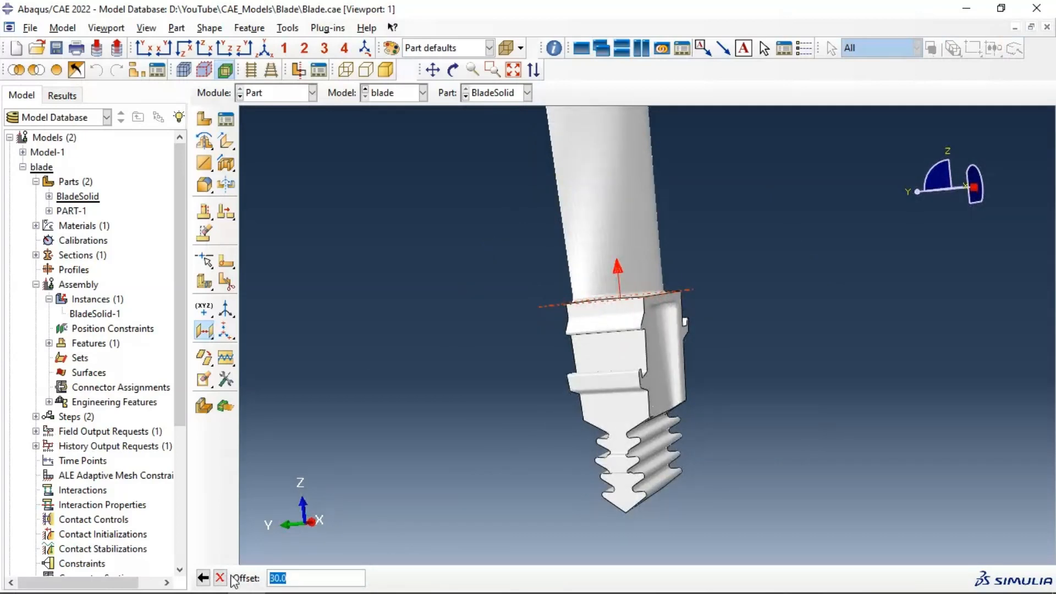
{"action": "type", "text": "2"}
{"action": "key", "text": "Return"}
Partition the blade's solid cell with the offset datum plane just above the platform
{"action": "scroll", "coordinate": [599, 300], "scroll_direction": "up", "scroll_amount": 5}
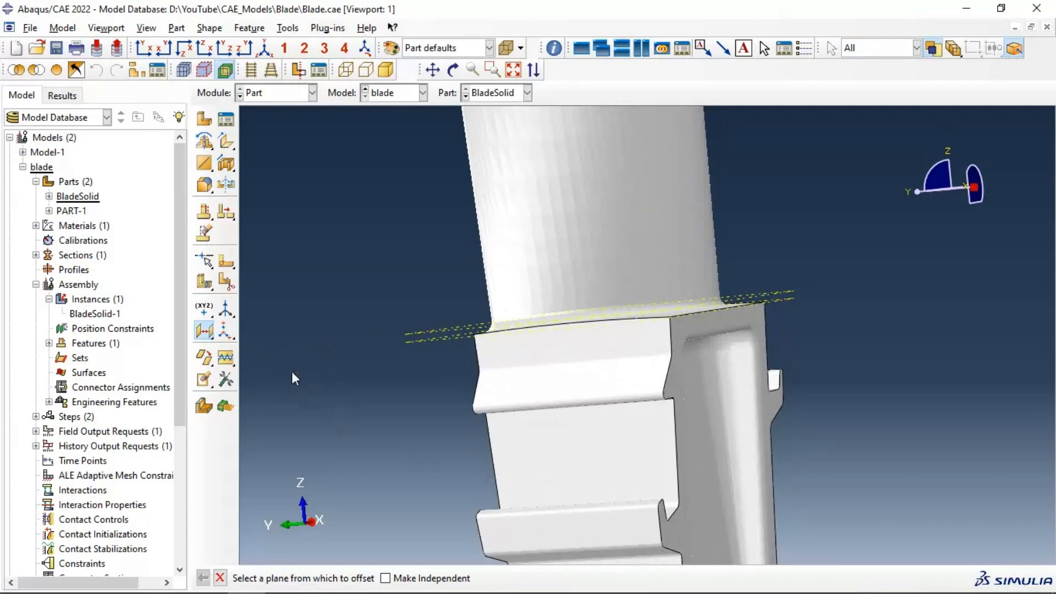
{"action": "left_click", "coordinate": [229, 283]}
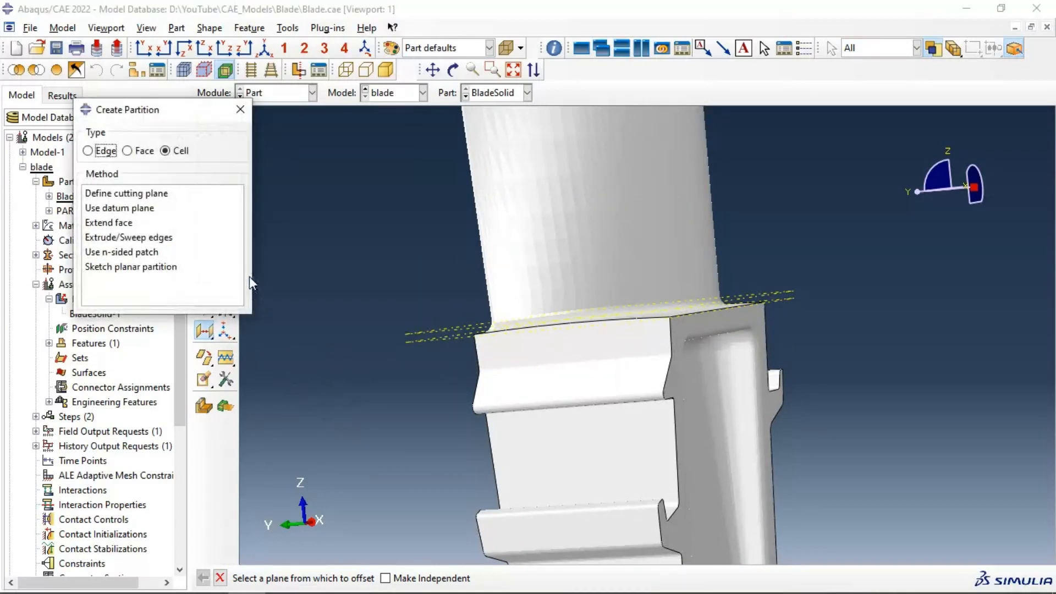
{"action": "left_click", "coordinate": [141, 207]}
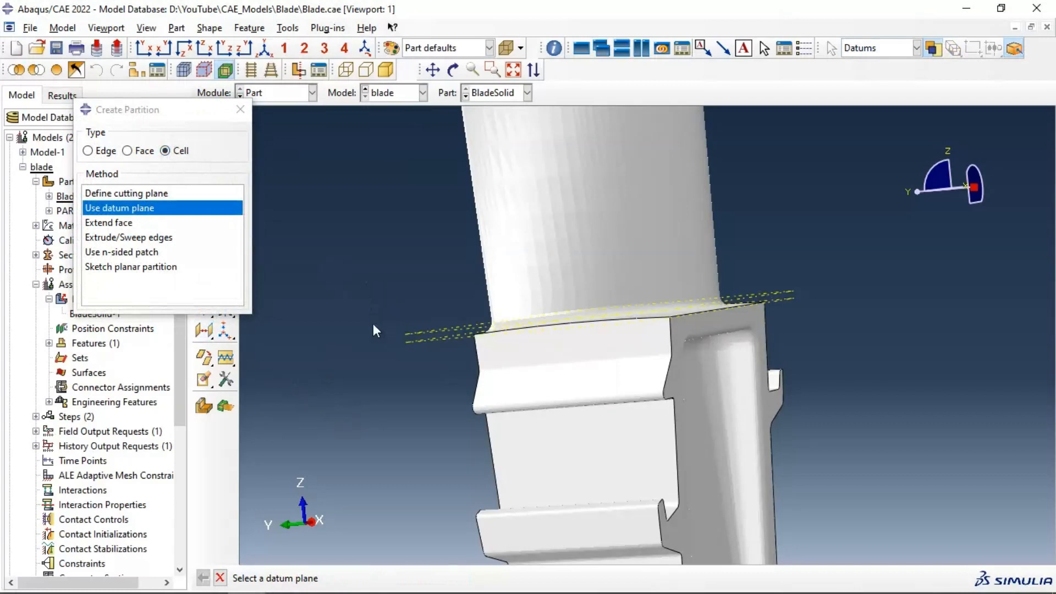
{"action": "left_click", "coordinate": [407, 334]}
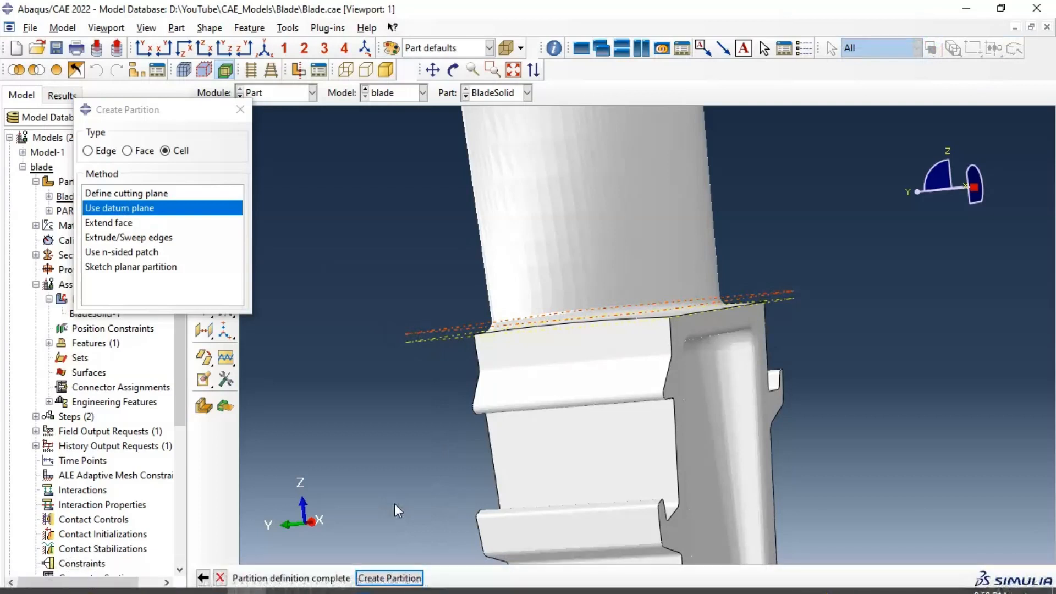
{"action": "left_click", "coordinate": [389, 578]}
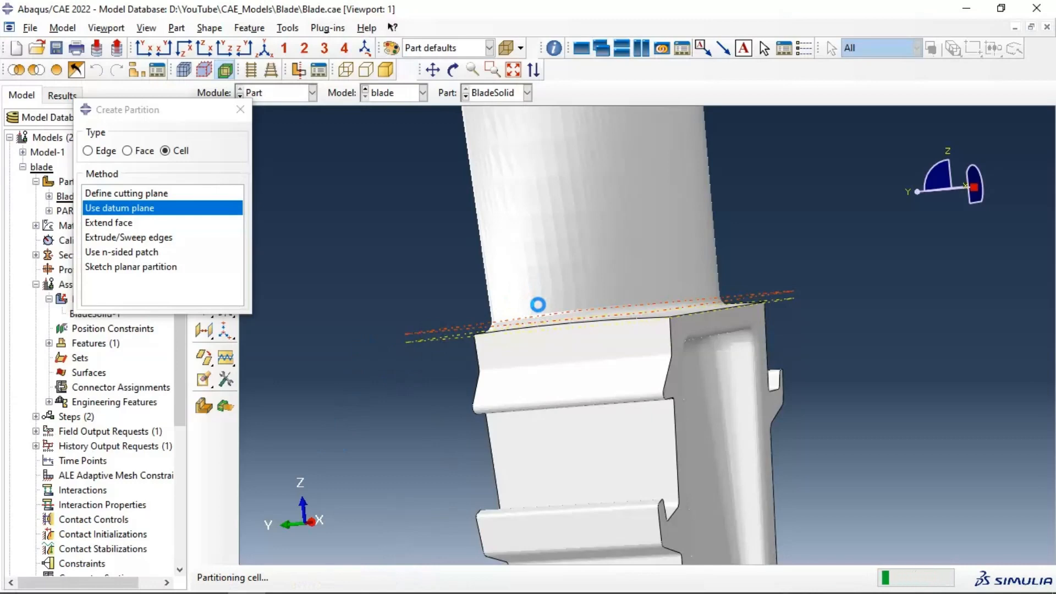
Select the root and airfoil cells in turn to check the partition, and close the partition settings
{"action": "scroll", "coordinate": [602, 292], "scroll_direction": "down", "scroll_amount": 5}
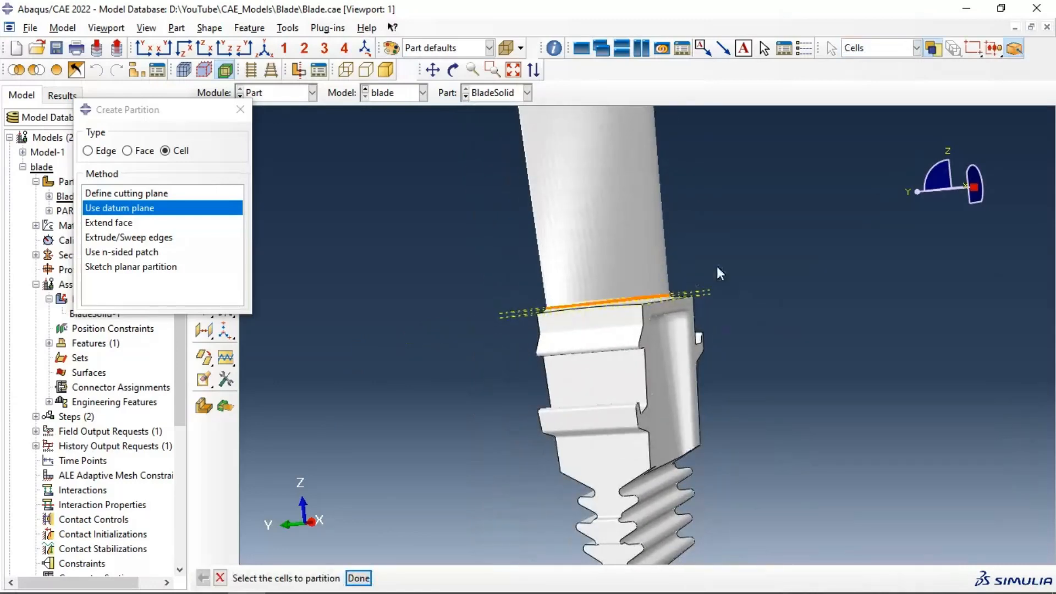
{"action": "scroll", "coordinate": [658, 262], "scroll_direction": "down", "scroll_amount": 5}
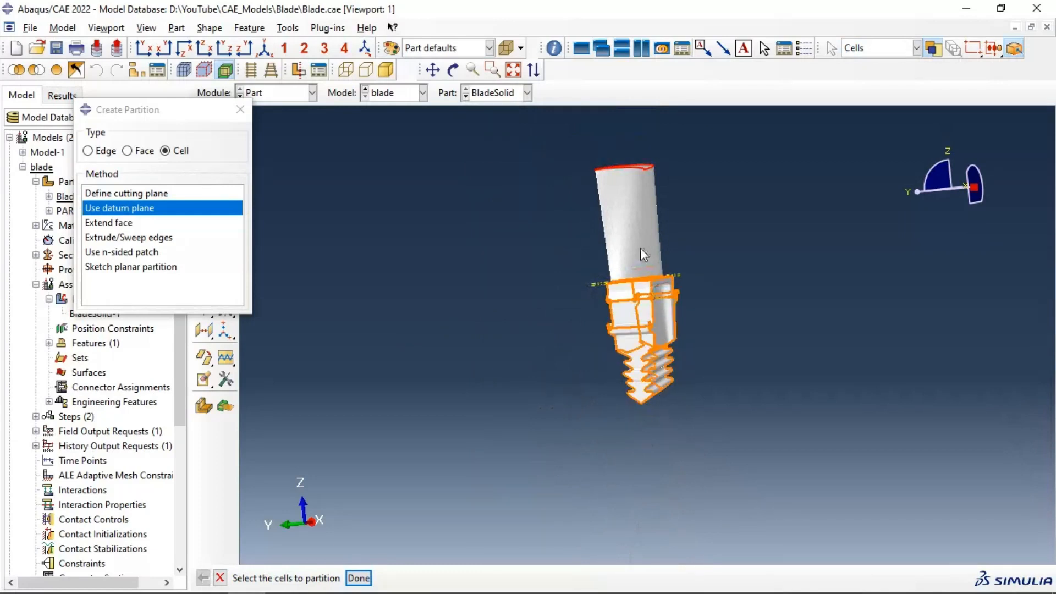
{"action": "left_click", "coordinate": [647, 319]}
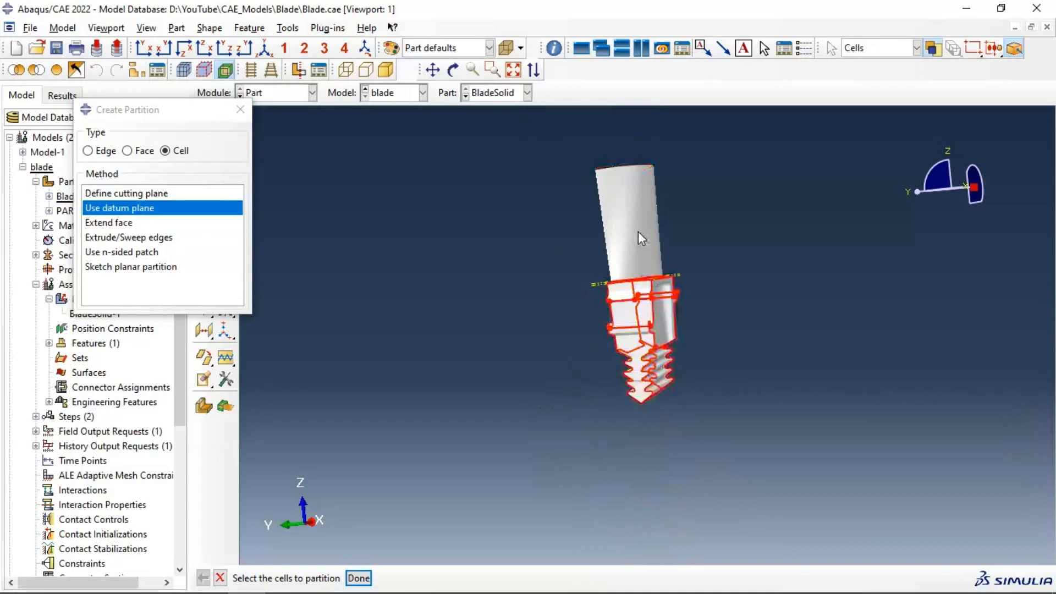
{"action": "left_click", "coordinate": [638, 232]}
{"action": "left_click", "coordinate": [661, 328]}
{"action": "left_click", "coordinate": [628, 234]}
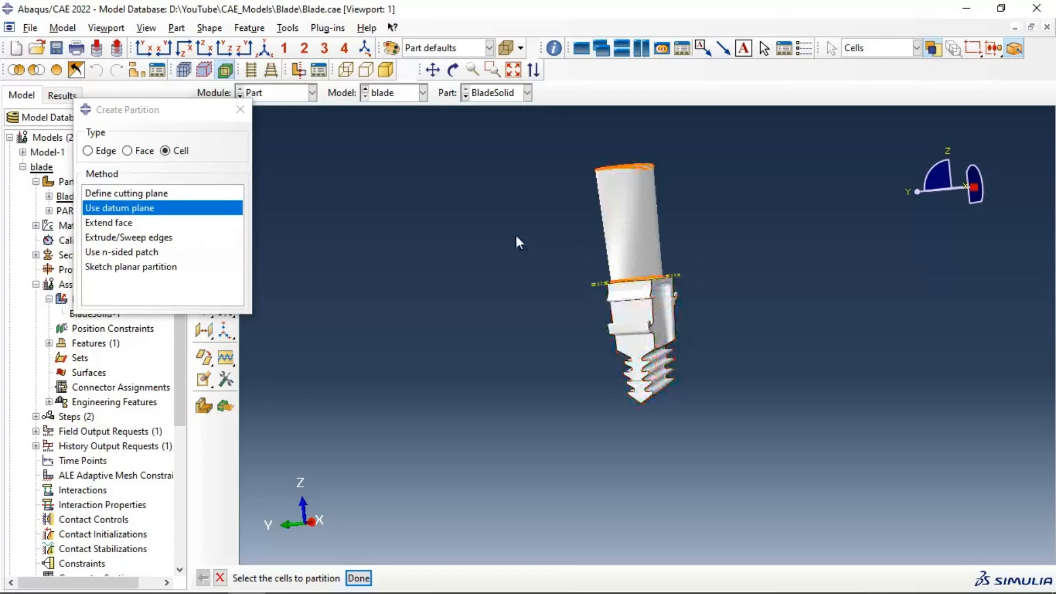
{"action": "left_click", "coordinate": [240, 109]}
Start a mechanical Symmetry/Antisymmetry/Encastre boundary condition named BC-1 in the Initial step of the assembly
{"action": "left_click", "coordinate": [268, 98]}
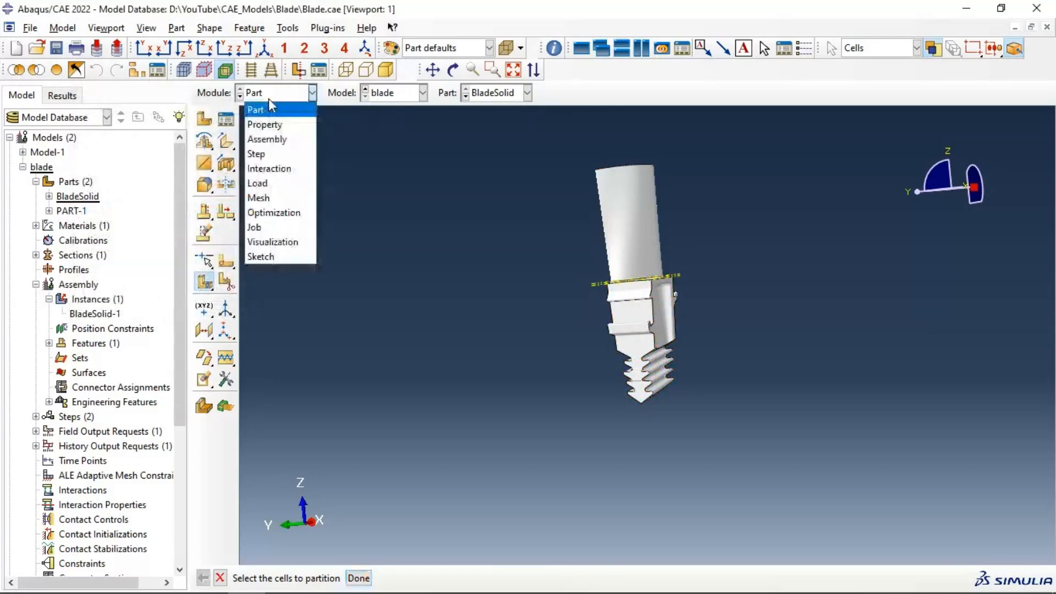
{"action": "left_click", "coordinate": [284, 187]}
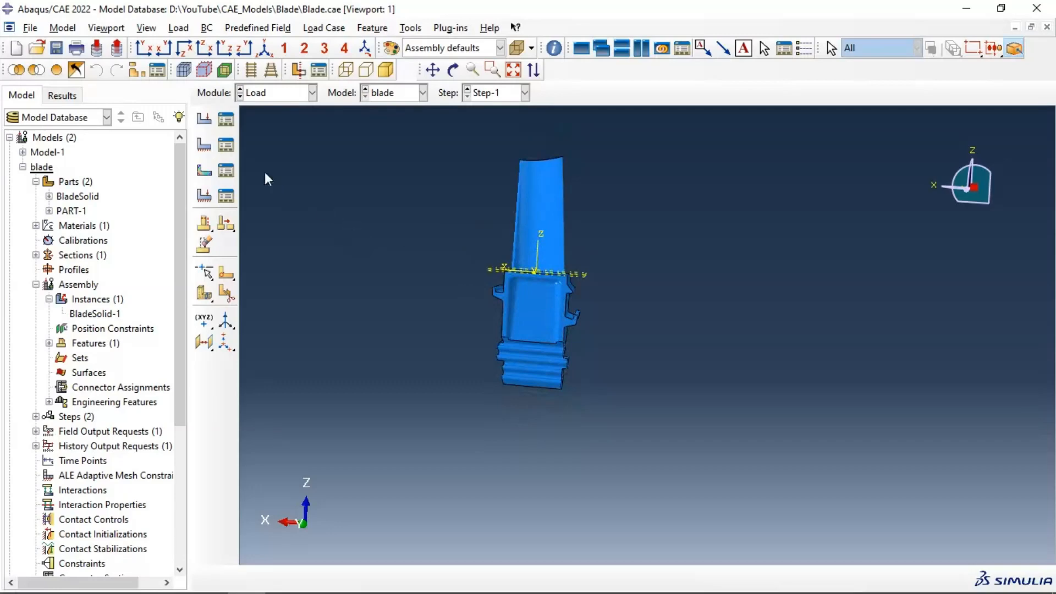
{"action": "left_click", "coordinate": [204, 144]}
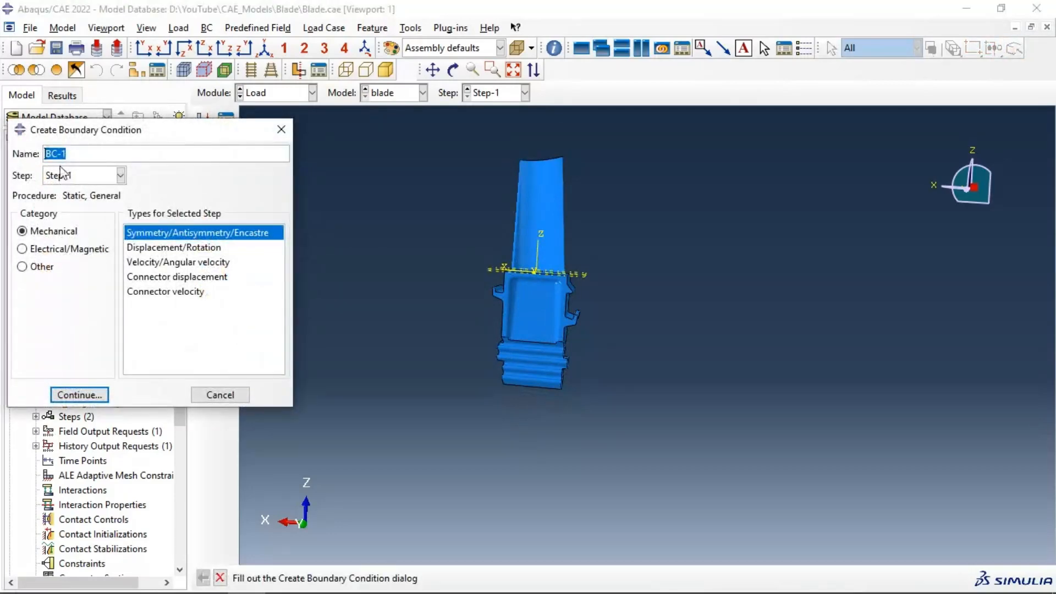
{"action": "left_click", "coordinate": [71, 177]}
{"action": "left_click", "coordinate": [70, 191]}
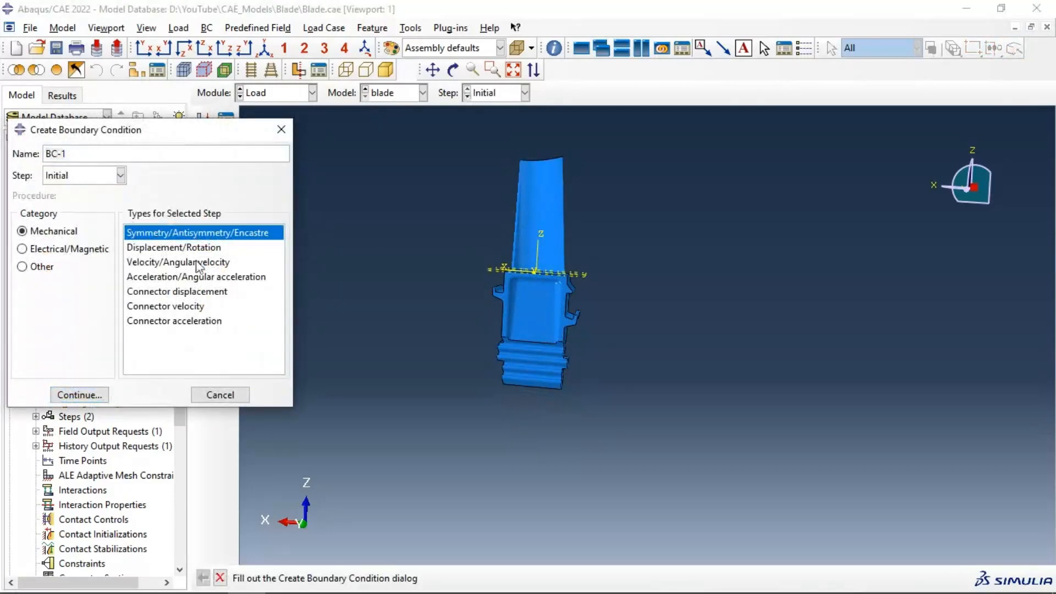
{"action": "left_click", "coordinate": [93, 396]}
Restrict selection to cells and assign the whole root and platform cell as the boundary condition's region
{"action": "left_click", "coordinate": [536, 362]}
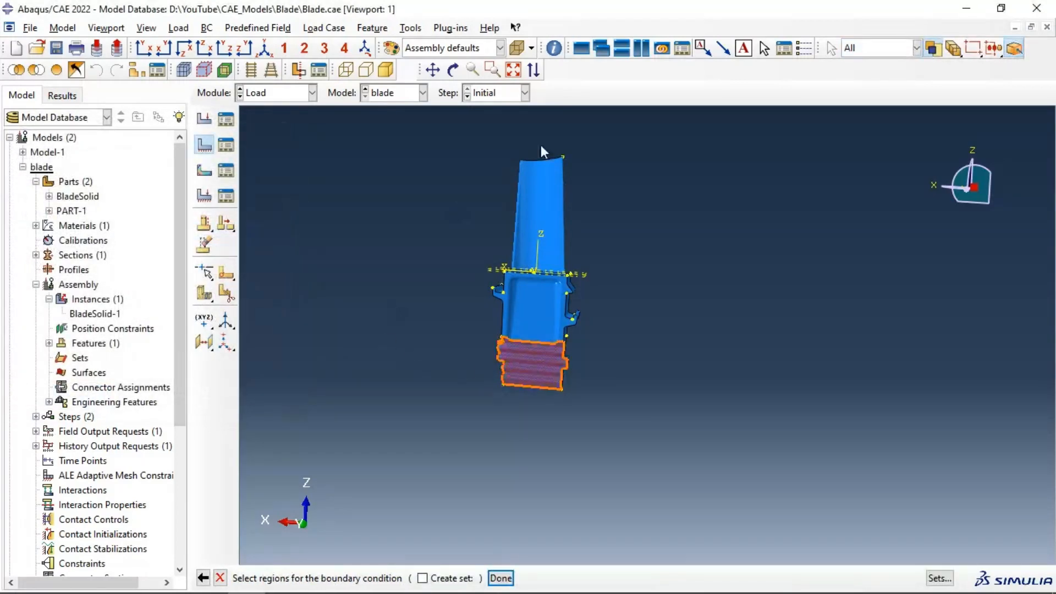
{"action": "left_click", "coordinate": [888, 47]}
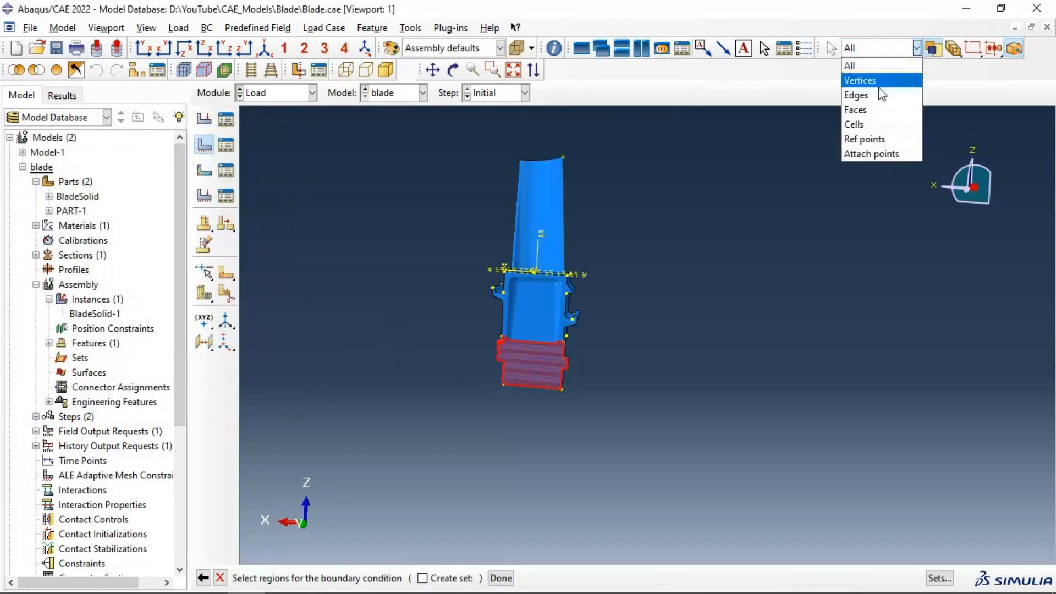
{"action": "left_click", "coordinate": [874, 125]}
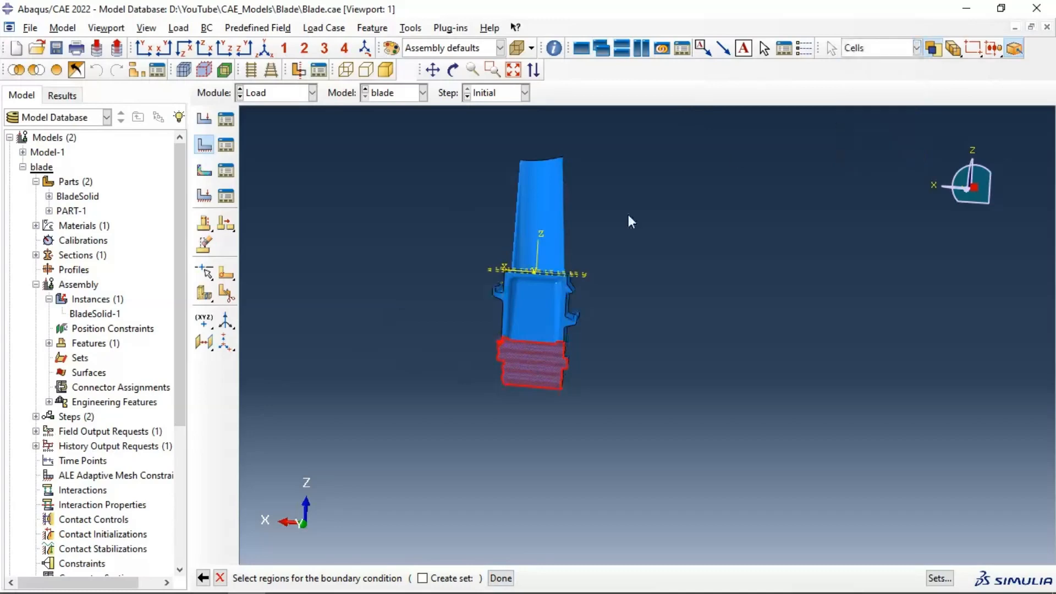
{"action": "left_click", "coordinate": [526, 318]}
{"action": "left_click", "coordinate": [500, 577]}
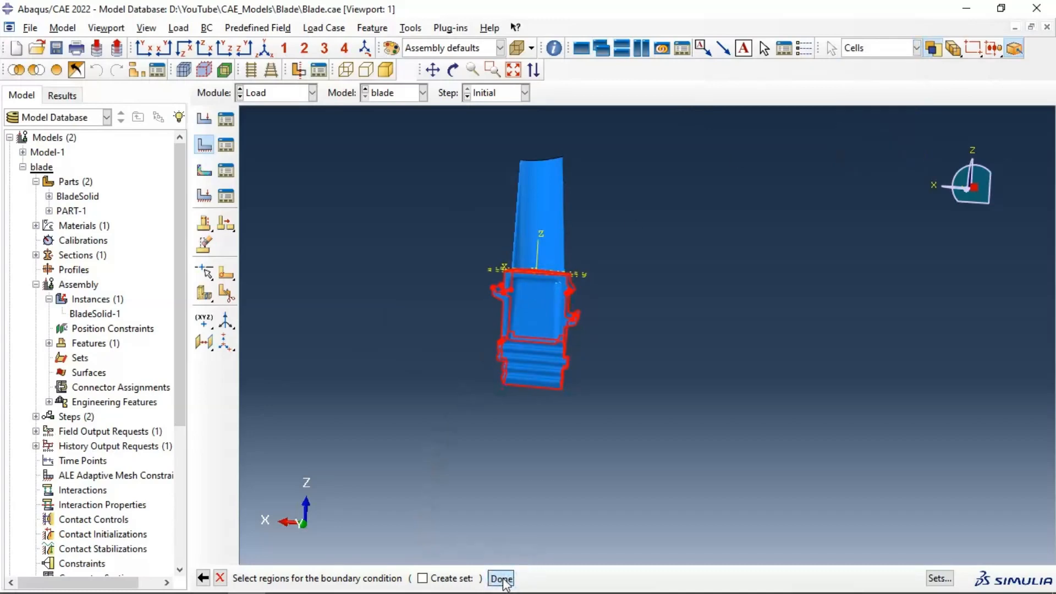
Set the root's boundary condition to ENCASTRE, fixing all displacements and rotations
{"action": "left_click", "coordinate": [108, 328]}
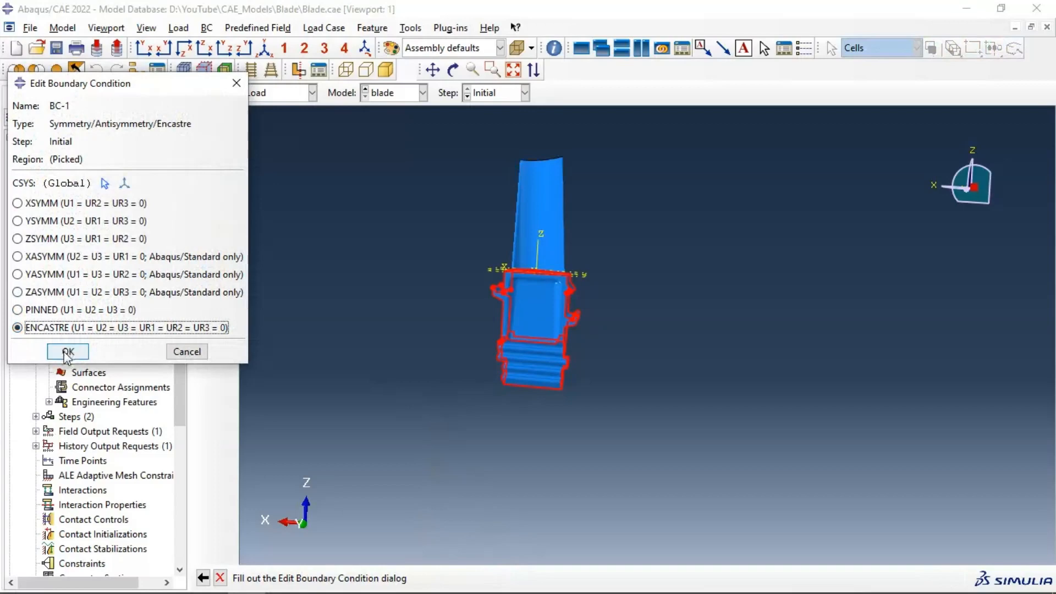
{"action": "left_click", "coordinate": [67, 349]}
{"action": "left_click_drag", "start_coordinate": [725, 336], "coordinate": [550, 352], "text": "ctrl+alt"}
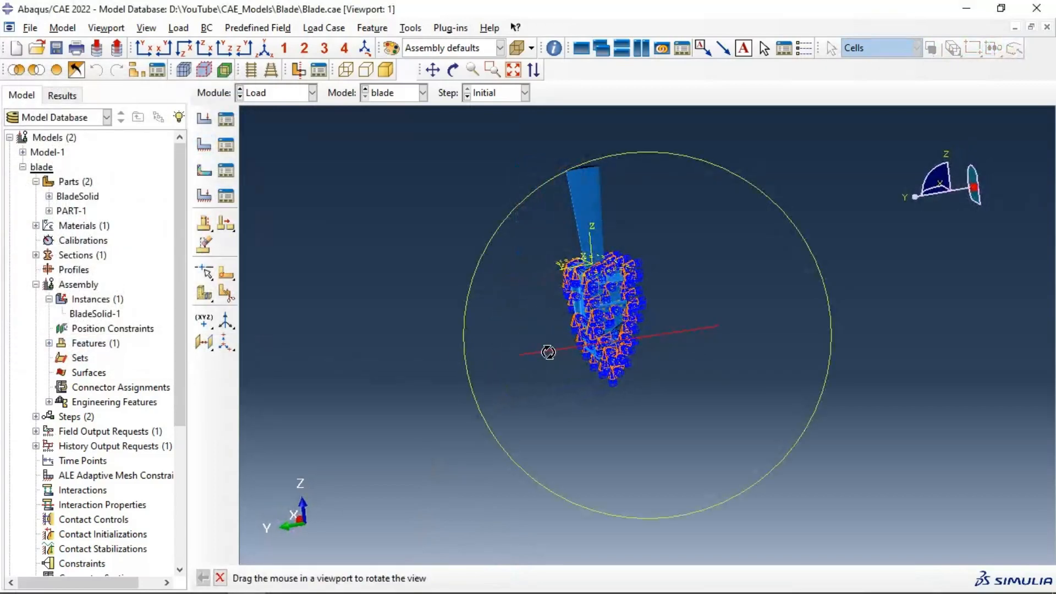
{"action": "scroll", "coordinate": [631, 251], "scroll_direction": "down", "scroll_amount": 6}
{"action": "scroll", "coordinate": [630, 270], "scroll_direction": "up", "scroll_amount": 8}
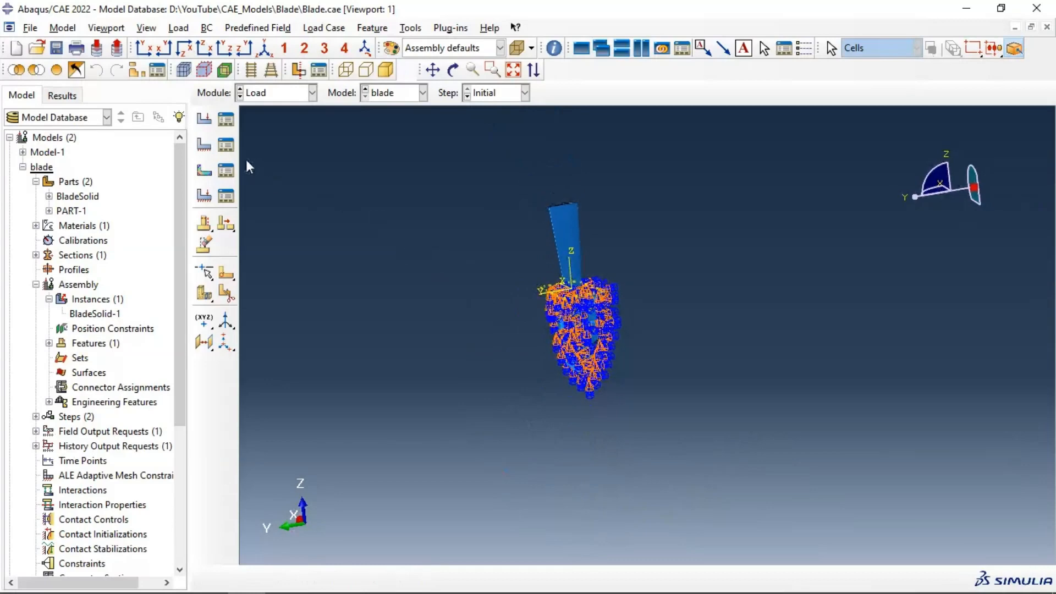
Create a mechanical rotational body force named Load-1 in Step-1 and assign the whole blade as its region
{"action": "left_click", "coordinate": [204, 118]}
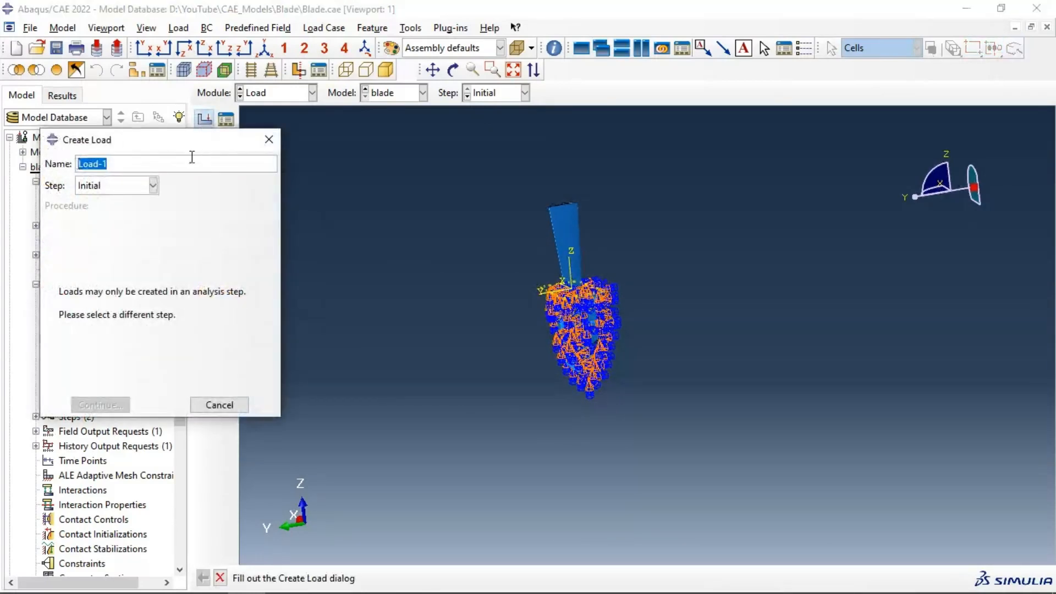
{"action": "left_click", "coordinate": [132, 190]}
{"action": "left_click", "coordinate": [112, 219]}
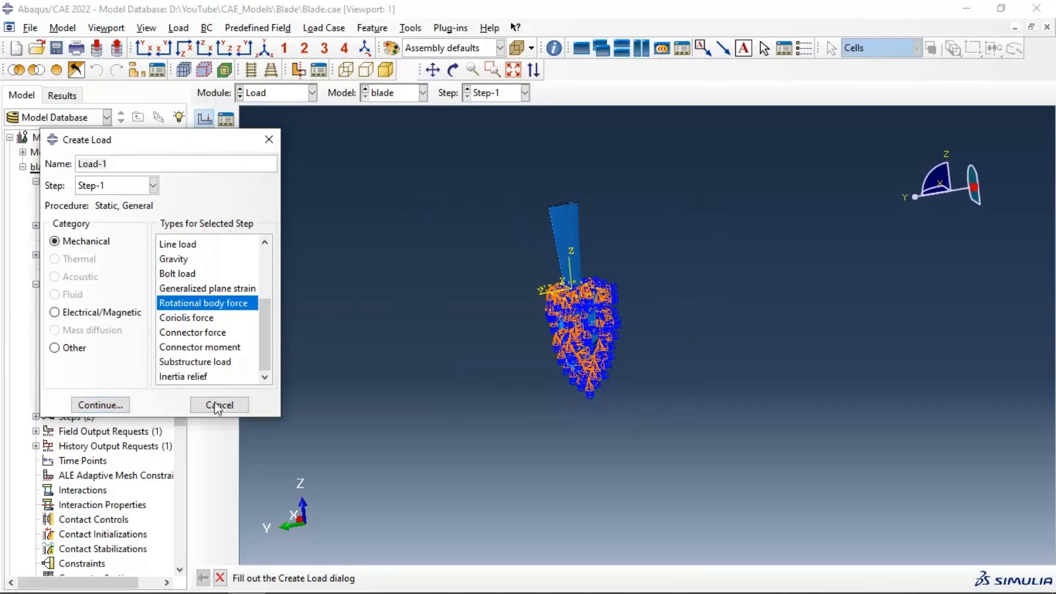
{"action": "left_click", "coordinate": [96, 406]}
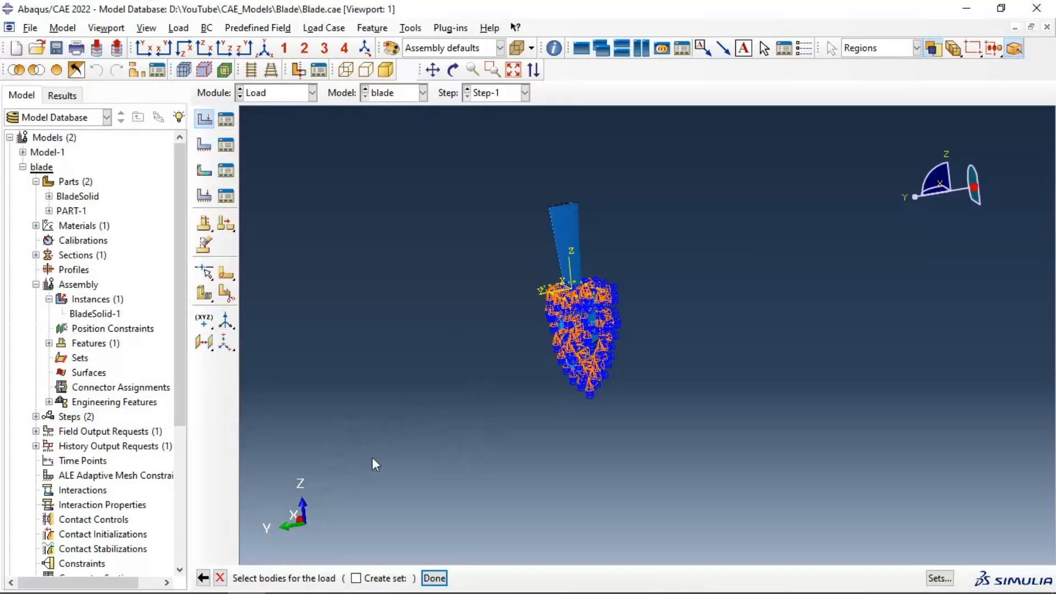
{"action": "left_click_drag", "start_coordinate": [483, 173], "coordinate": [648, 397]}
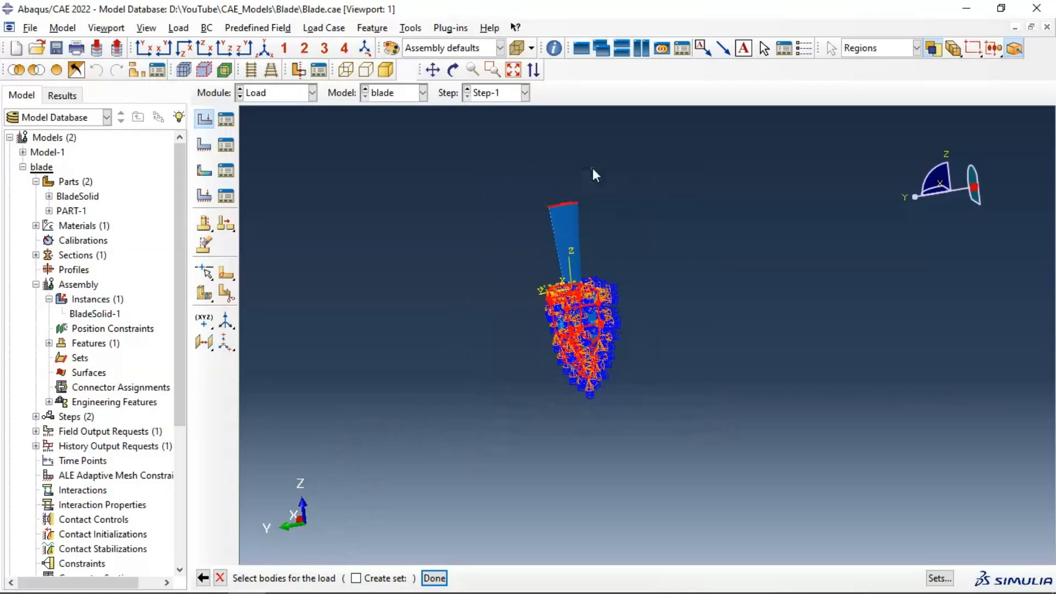
{"action": "left_click", "coordinate": [434, 578]}
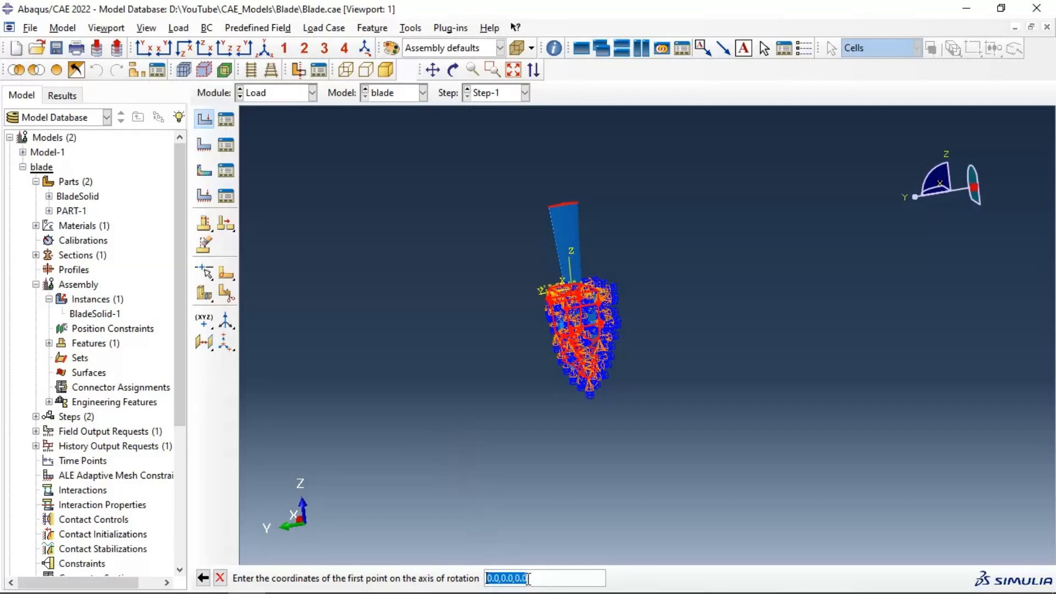
Set the first point on the load's axis of rotation to 0,0,250
{"action": "left_click", "coordinate": [527, 578]}
{"action": "left_click", "coordinate": [518, 577]}
{"action": "type", "text": "250"}
{"action": "key", "text": "Delete"}
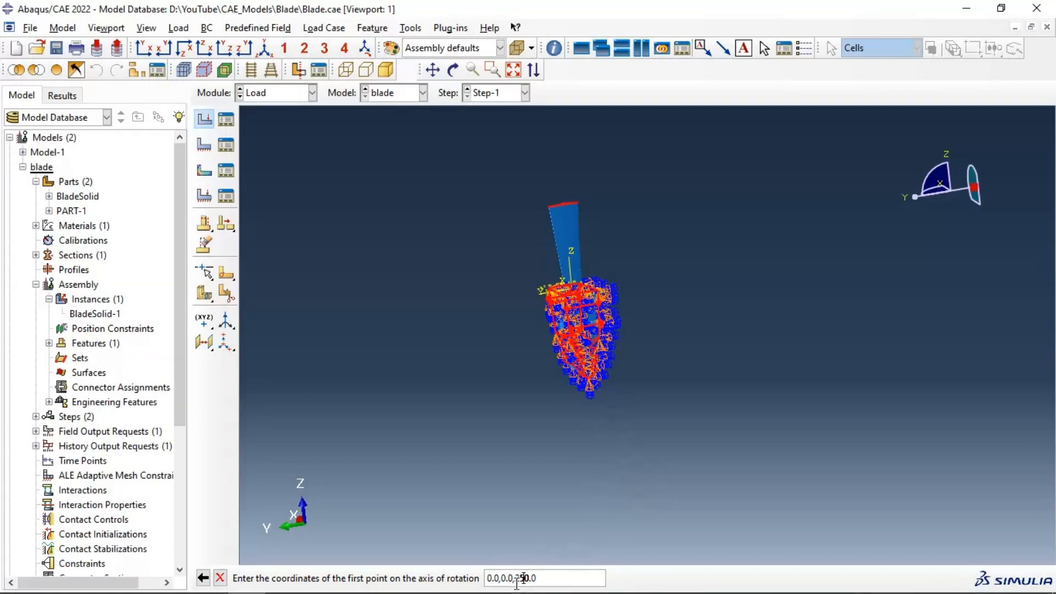
{"action": "double_click", "coordinate": [519, 578]}
{"action": "left_click", "coordinate": [551, 578]}
{"action": "key", "text": "Return"}
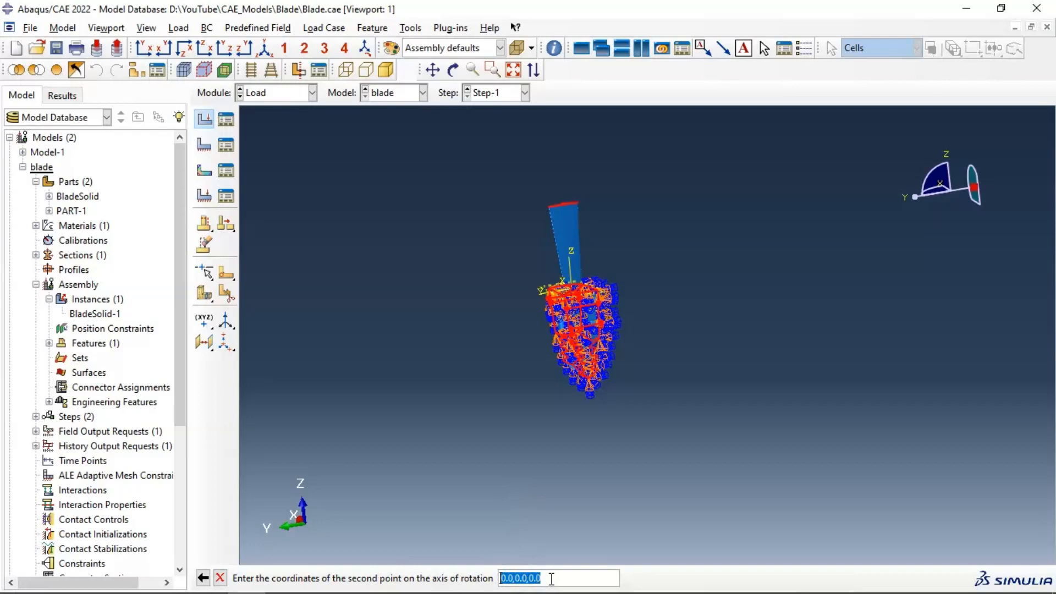
{"action": "left_click", "coordinate": [502, 577]}
{"action": "type", "text": "10"}
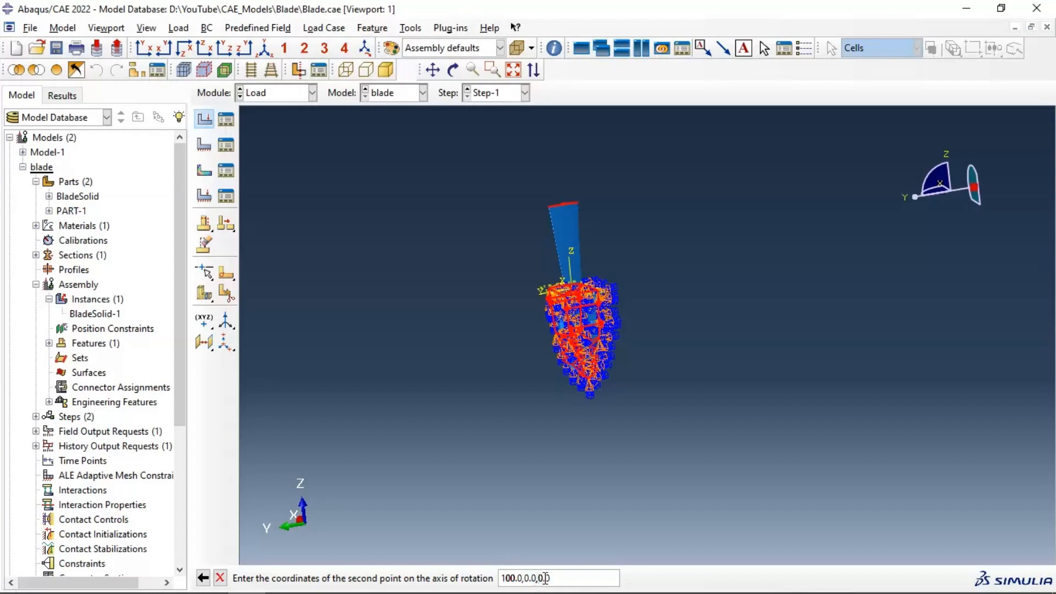
{"action": "left_click", "coordinate": [205, 579]}
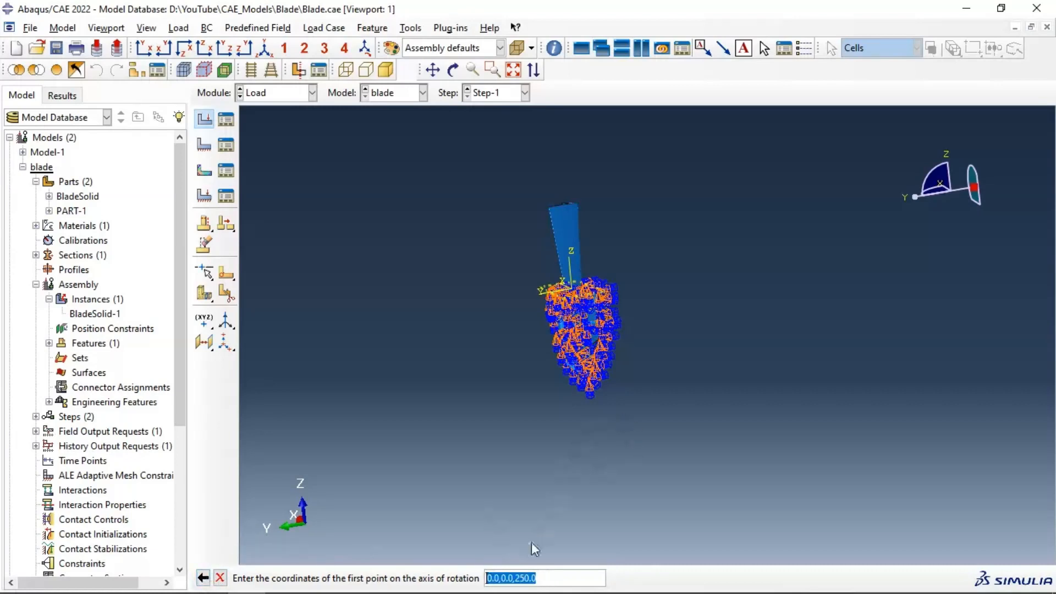
Correct the first point on the axis of rotation to 0,0,-250
{"action": "left_click", "coordinate": [519, 577]}
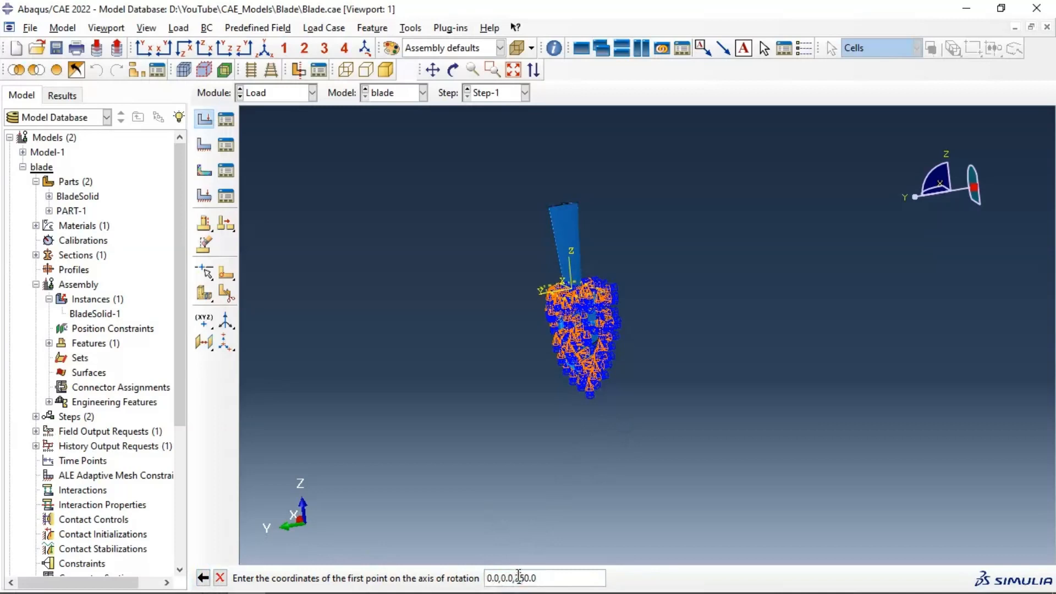
{"action": "type", "text": "-"}
{"action": "key", "text": "Return"}
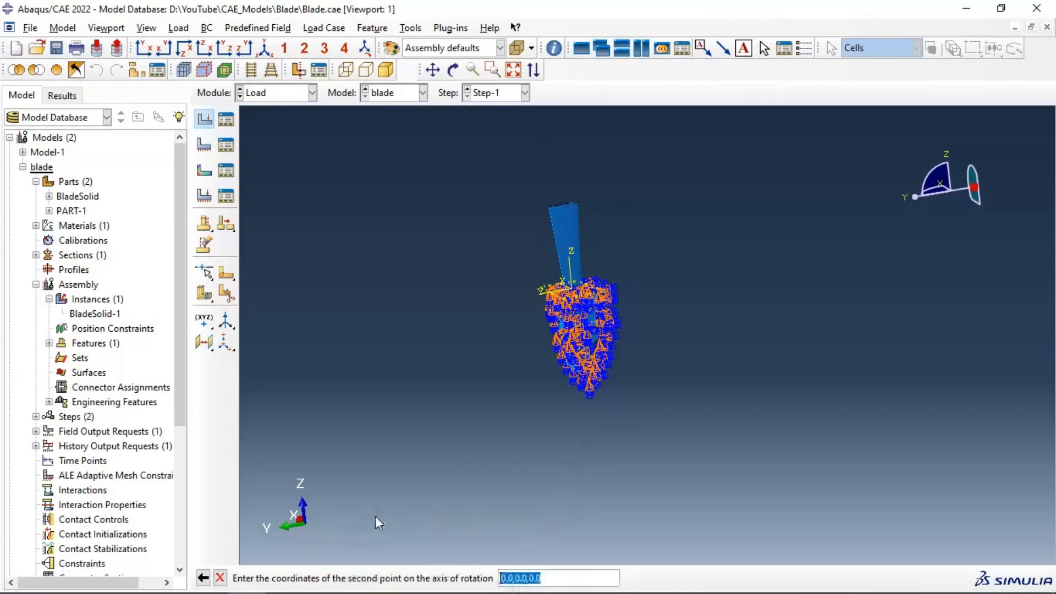
Set the second point on the axis of rotation to 100,0,-250 and enter the centrifugal load's angular velocity
{"action": "left_click", "coordinate": [504, 578]}
{"action": "type", "text": "10"}
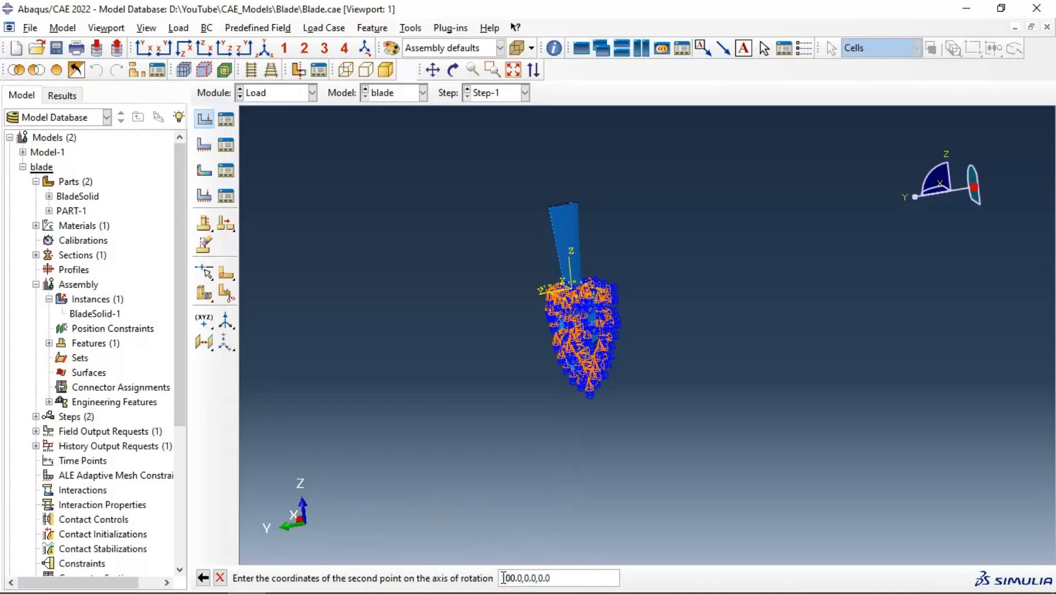
{"action": "left_click", "coordinate": [537, 578]}
{"action": "type", "text": "-250"}
{"action": "key", "text": "Delete"}
{"action": "key", "text": "Return"}
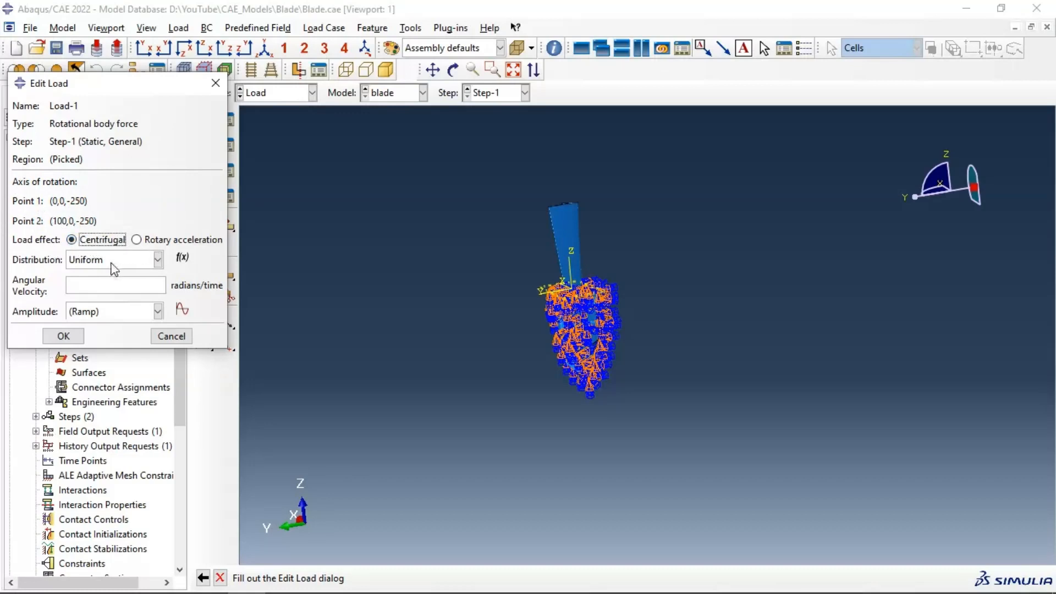
{"action": "left_click", "coordinate": [123, 287]}
{"action": "left_click", "coordinate": [77, 338]}
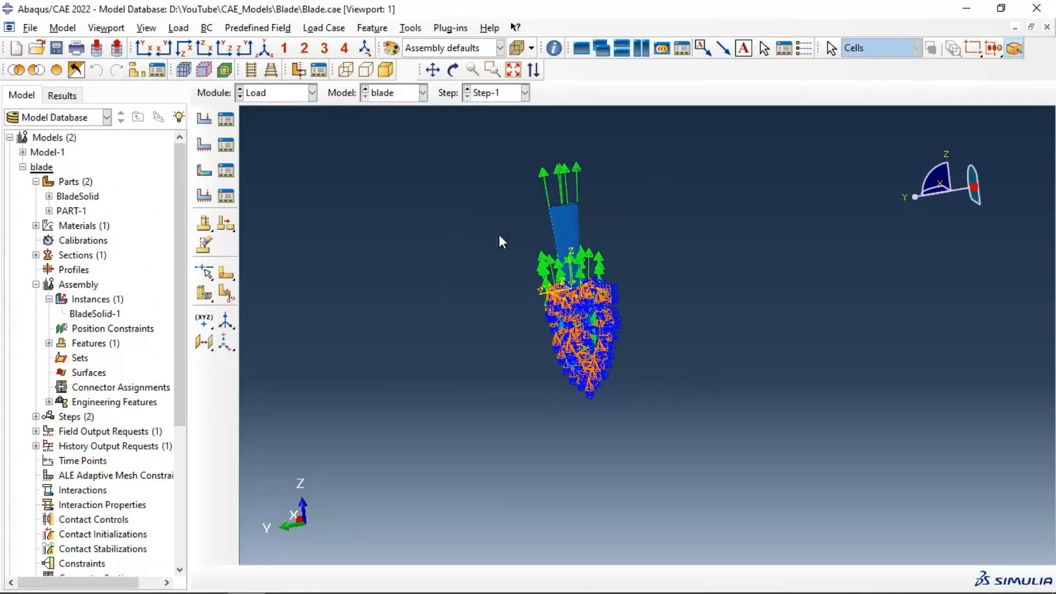
Switch to the Mesh module and make the BladeSolid part the meshing object instead of the assembly
{"action": "left_click", "coordinate": [262, 93]}
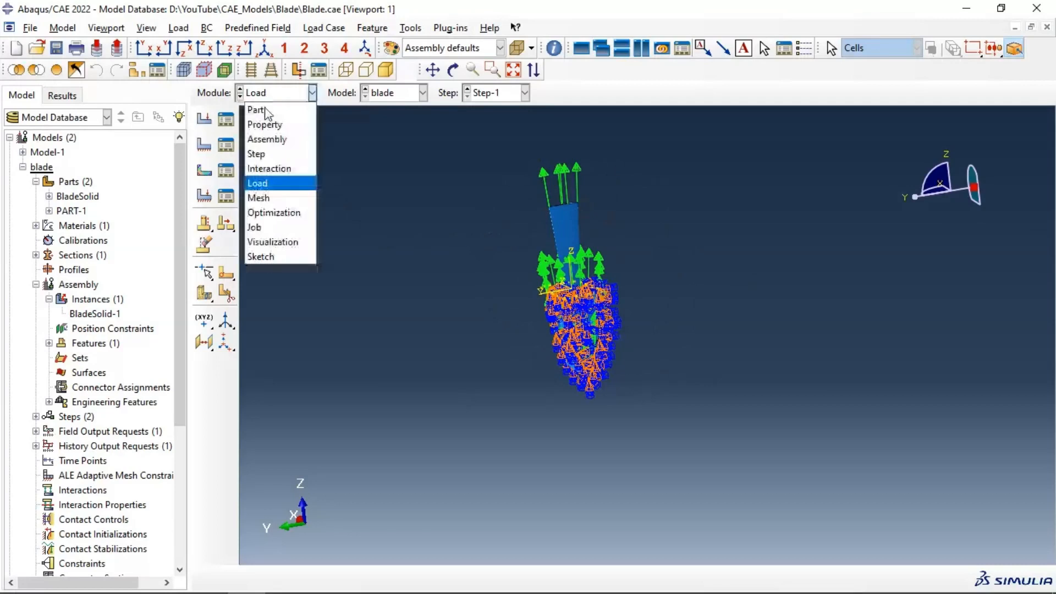
{"action": "left_click", "coordinate": [269, 197]}
{"action": "scroll", "coordinate": [552, 187], "scroll_direction": "down", "scroll_amount": 4}
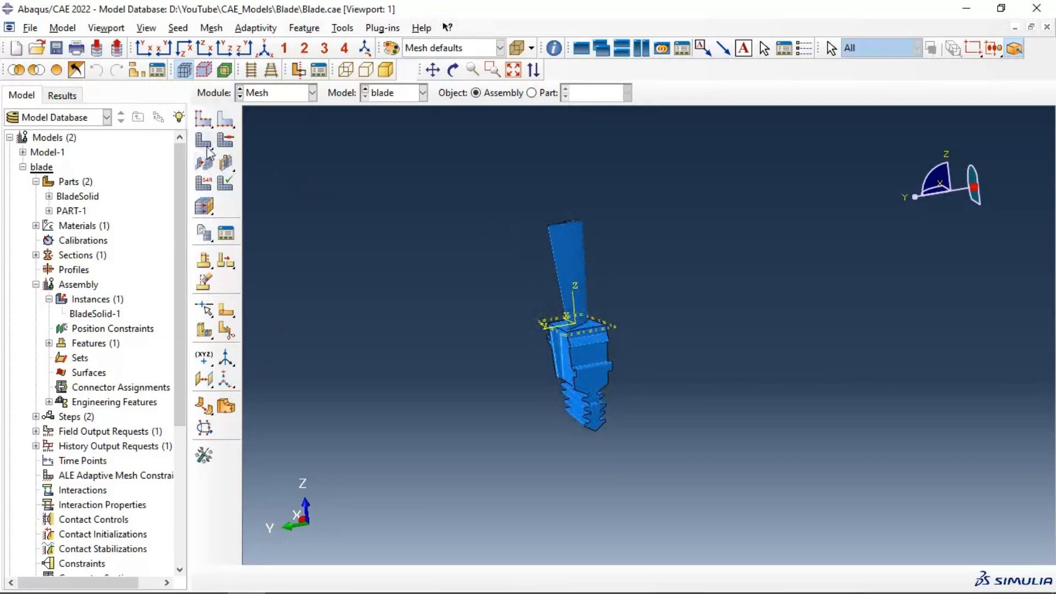
{"action": "left_click", "coordinate": [207, 126]}
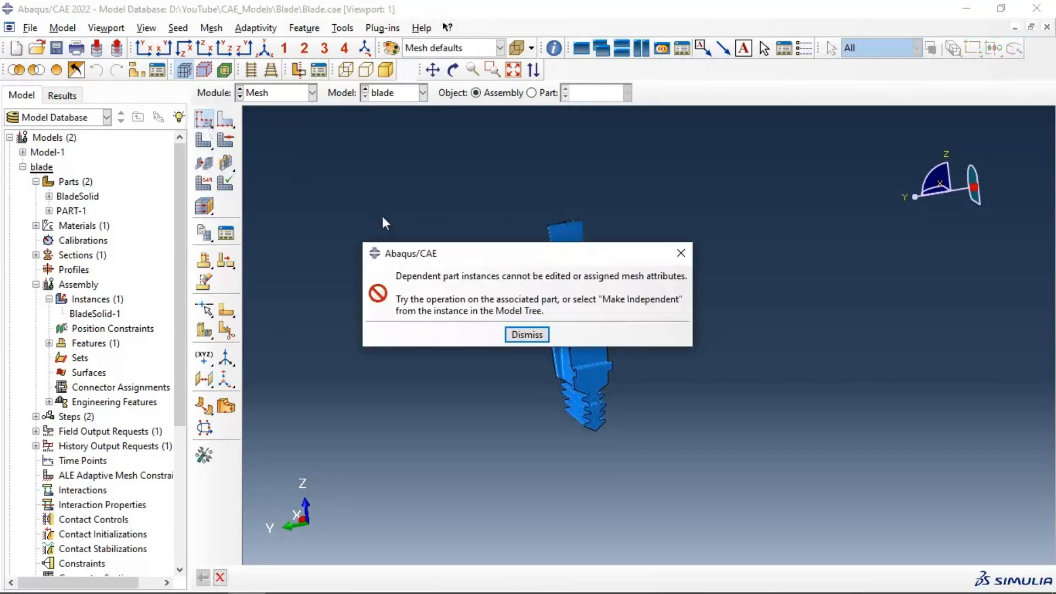
{"action": "left_click", "coordinate": [527, 334]}
{"action": "left_click", "coordinate": [541, 96]}
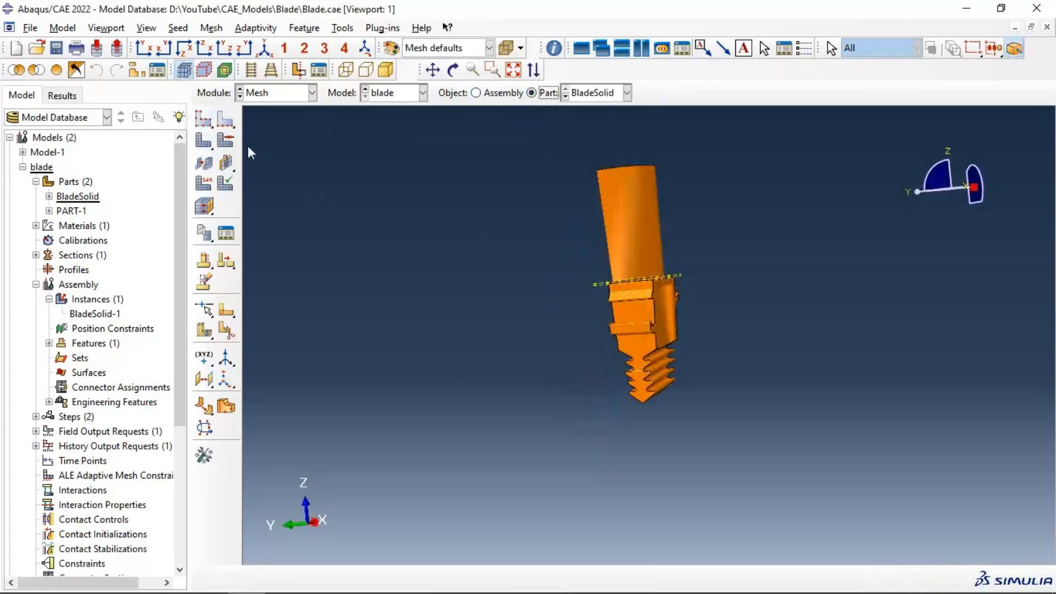
Assign free Tet mesh controls to the whole blade with non-standard interior element growth and mapped tri meshing on bounding faces
{"action": "left_click", "coordinate": [226, 141]}
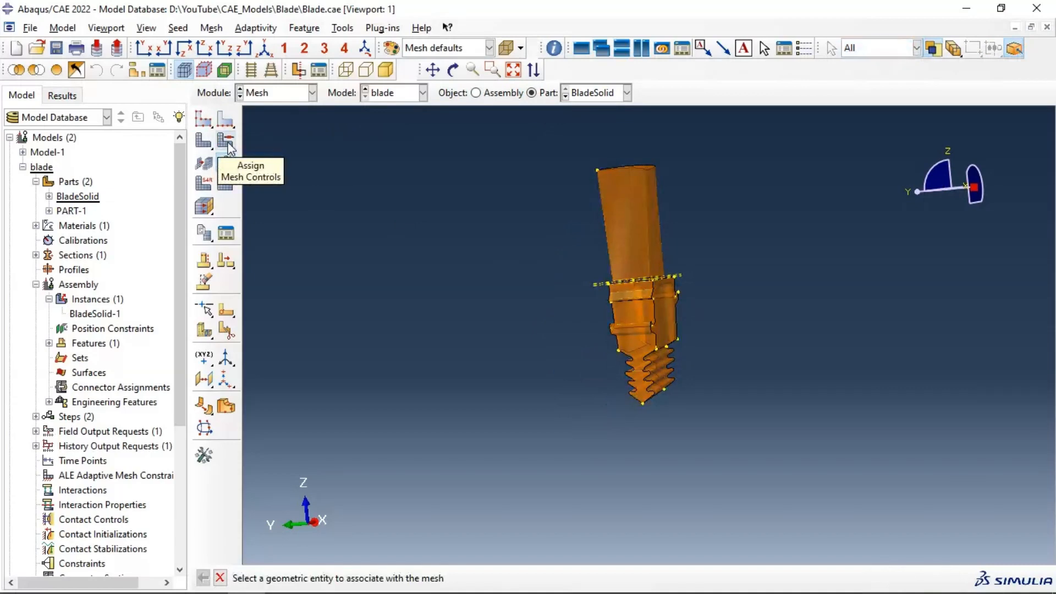
{"action": "left_click", "coordinate": [225, 141]}
{"action": "left_click_drag", "start_coordinate": [446, 132], "coordinate": [806, 447]}
{"action": "left_click", "coordinate": [456, 578]}
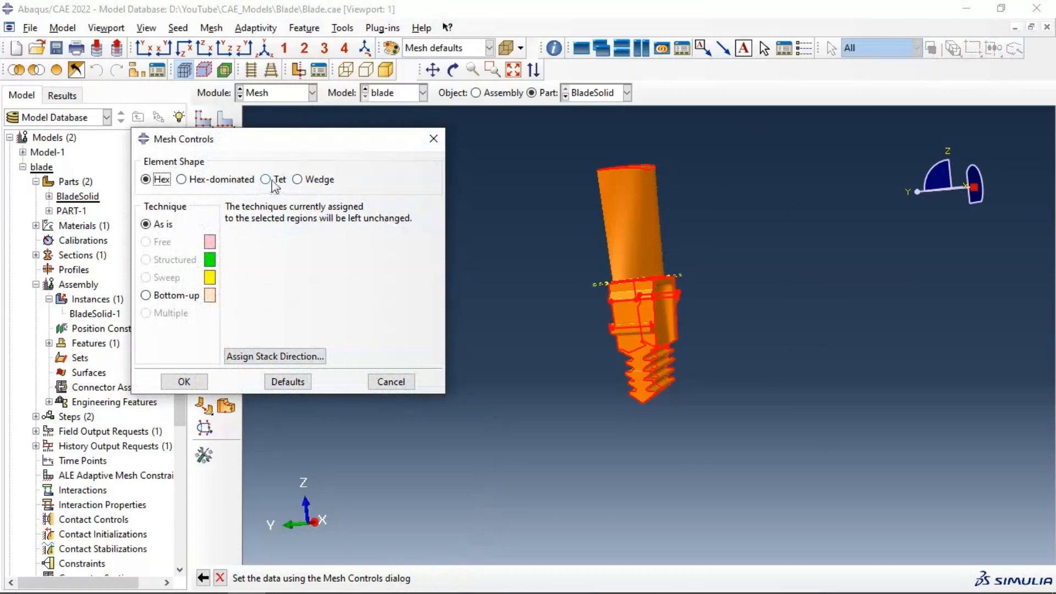
{"action": "left_click", "coordinate": [266, 179]}
{"action": "left_click", "coordinate": [248, 242]}
{"action": "left_click", "coordinate": [234, 312]}
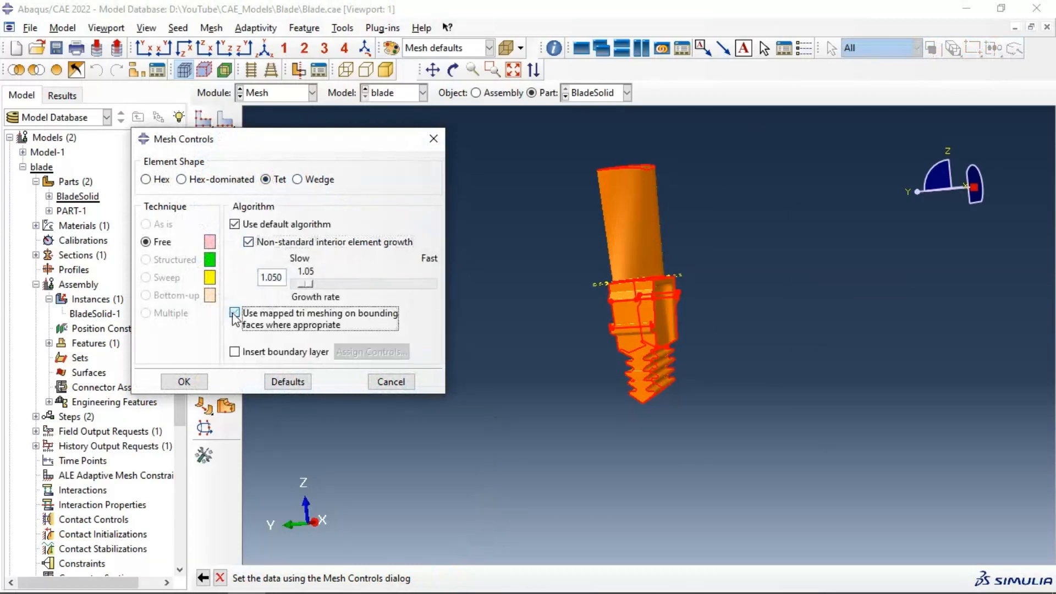
{"action": "left_click", "coordinate": [185, 381]}
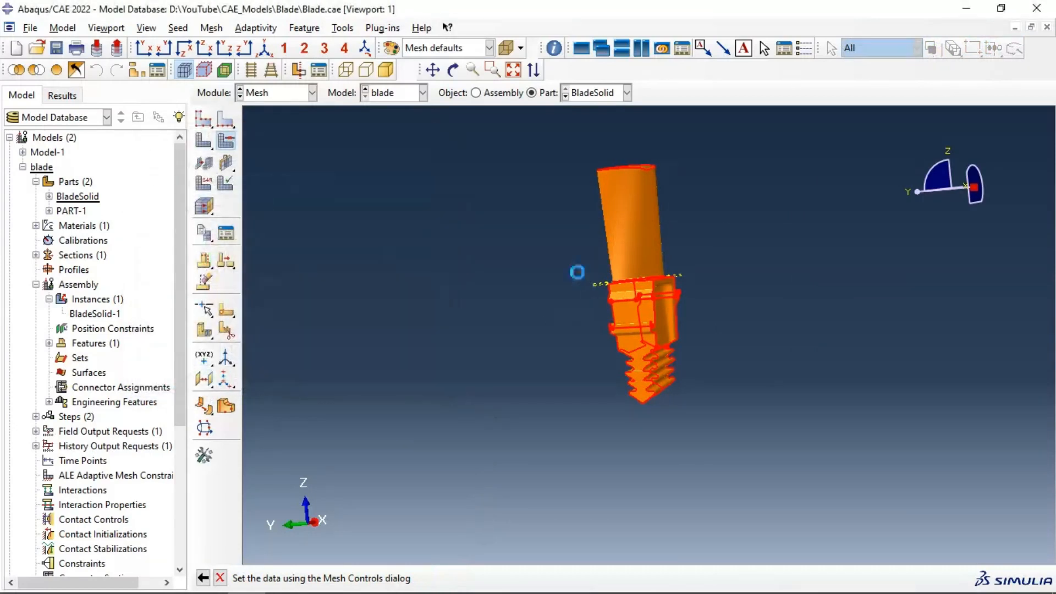
Seed the BladeSolid part with an approximate global size of 4, mesh it, and inspect the mesh
{"action": "left_click", "coordinate": [203, 118]}
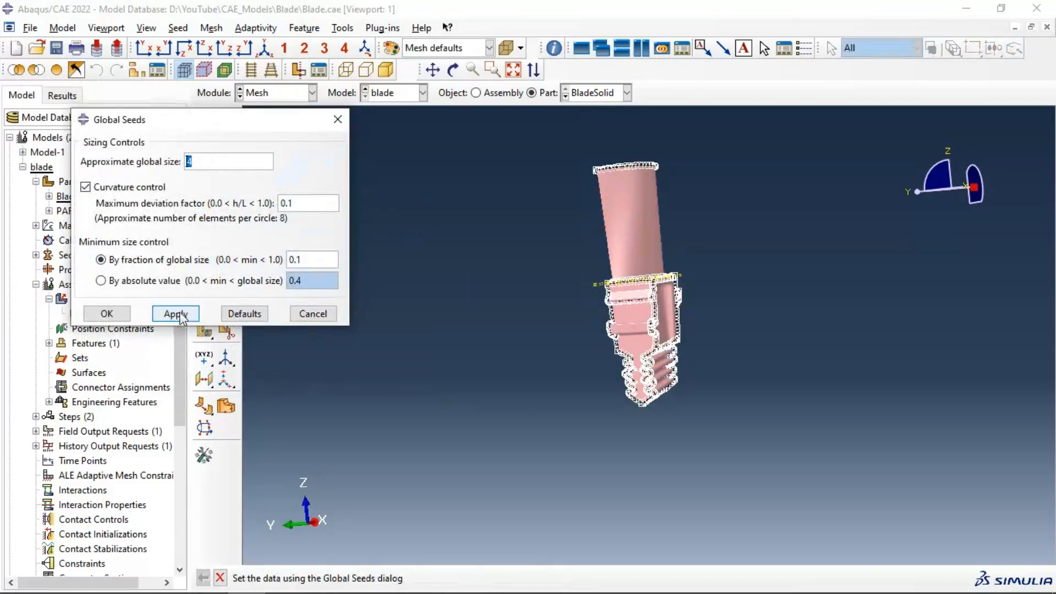
{"action": "left_click", "coordinate": [165, 314]}
{"action": "left_click", "coordinate": [107, 317]}
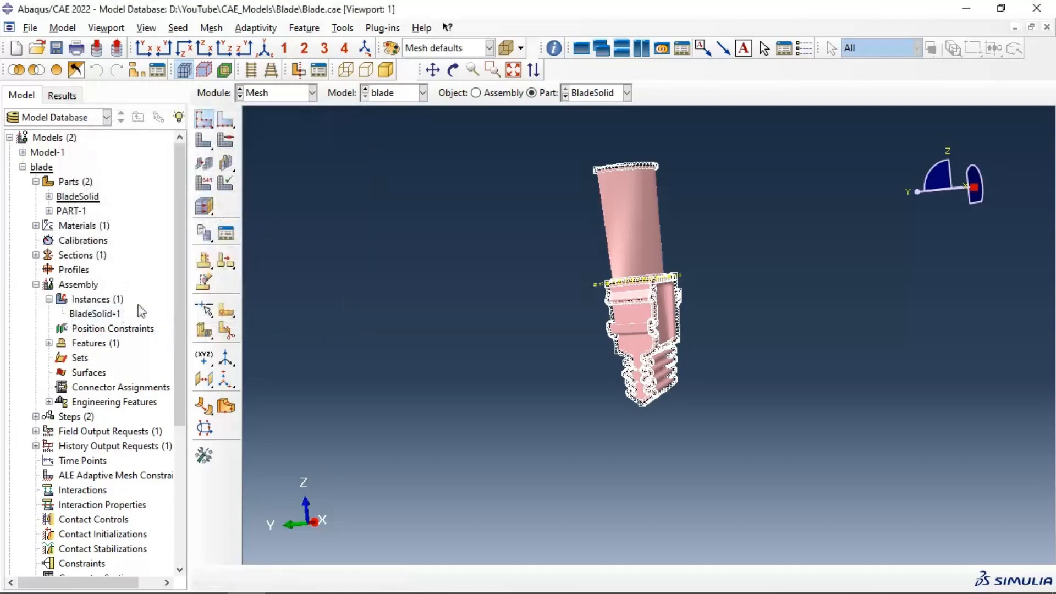
{"action": "left_click", "coordinate": [212, 141]}
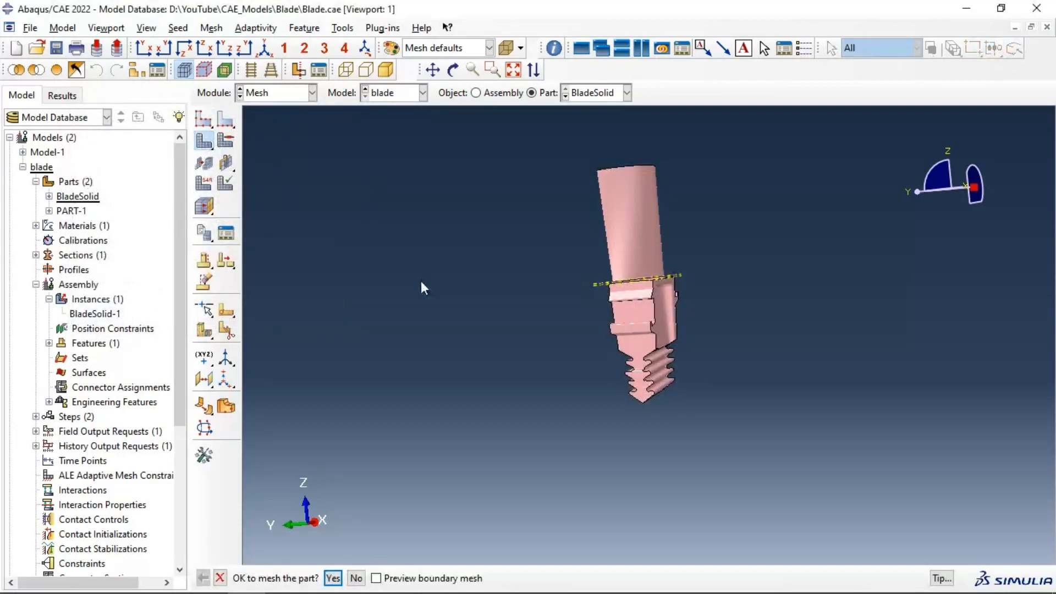
{"action": "left_click", "coordinate": [332, 577]}
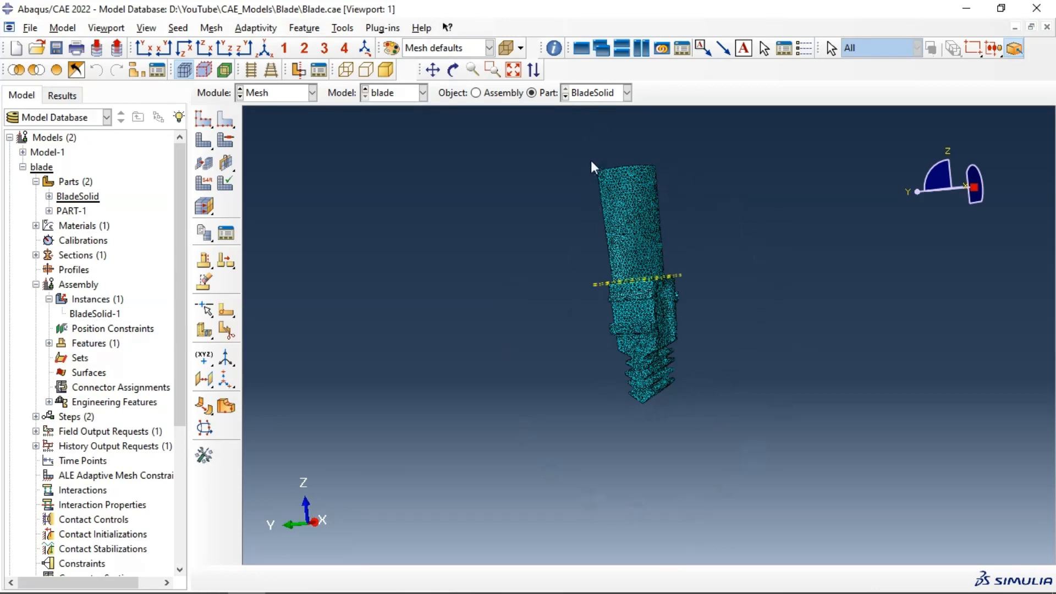
{"action": "scroll", "coordinate": [663, 231], "scroll_direction": "up", "scroll_amount": 4}
{"action": "scroll", "coordinate": [636, 236], "scroll_direction": "down", "scroll_amount": 3}
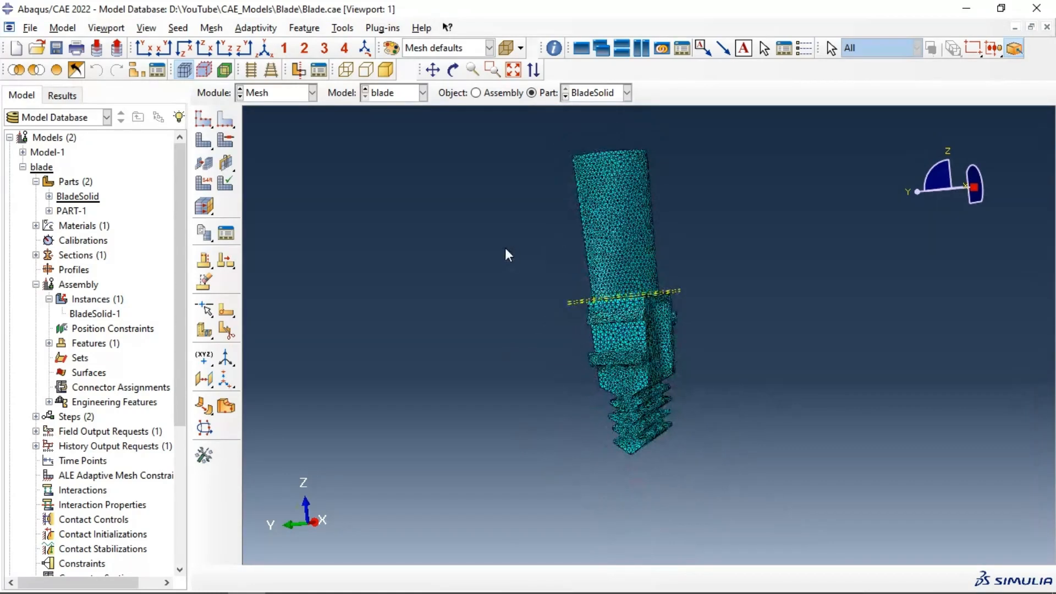
{"action": "scroll", "coordinate": [507, 254], "scroll_direction": "down", "scroll_amount": 1}
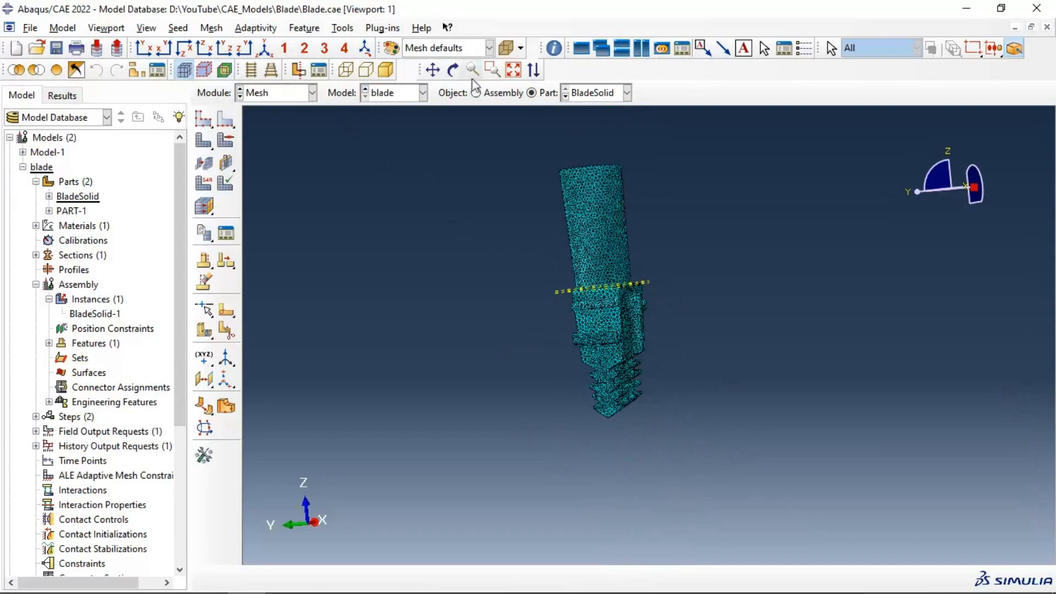
{"action": "left_click", "coordinate": [452, 69]}
{"action": "left_click_drag", "start_coordinate": [605, 308], "coordinate": [432, 242]}
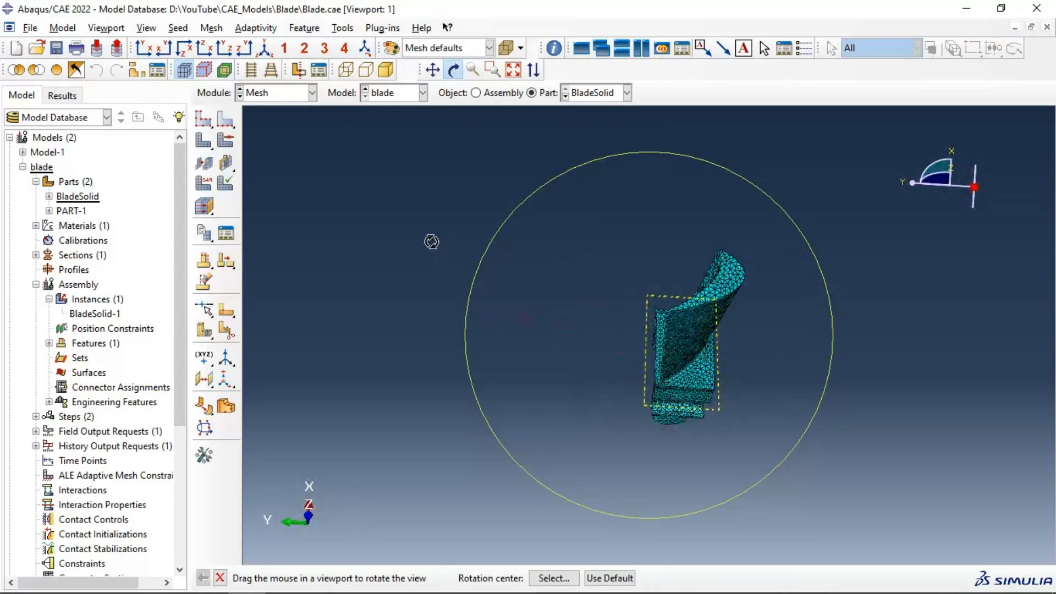
Switch to the Job module and create a full analysis job named BladeTianium from the blade model
{"action": "left_click", "coordinate": [285, 95]}
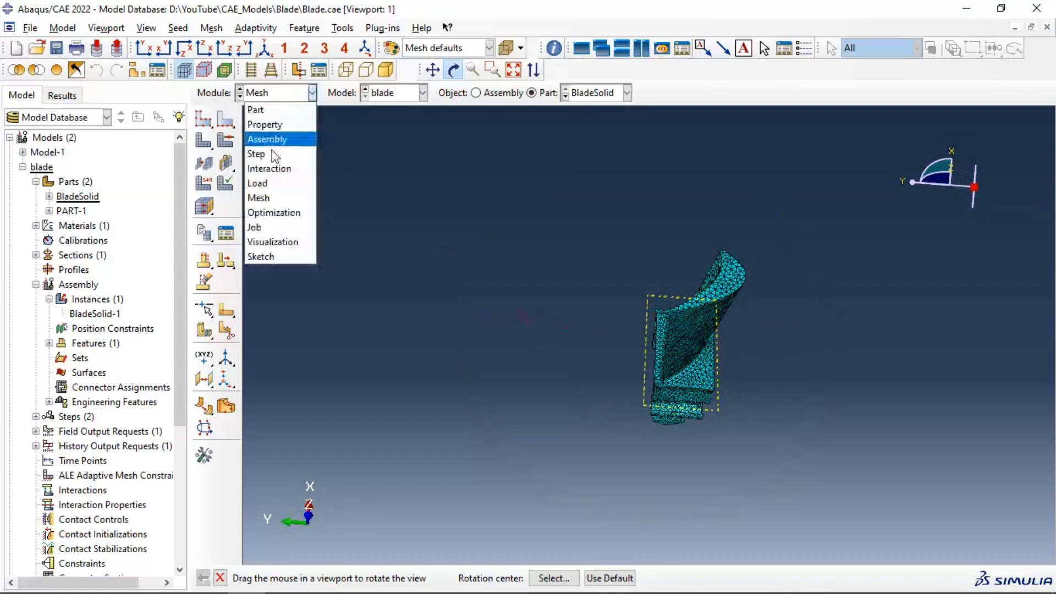
{"action": "left_click", "coordinate": [268, 226]}
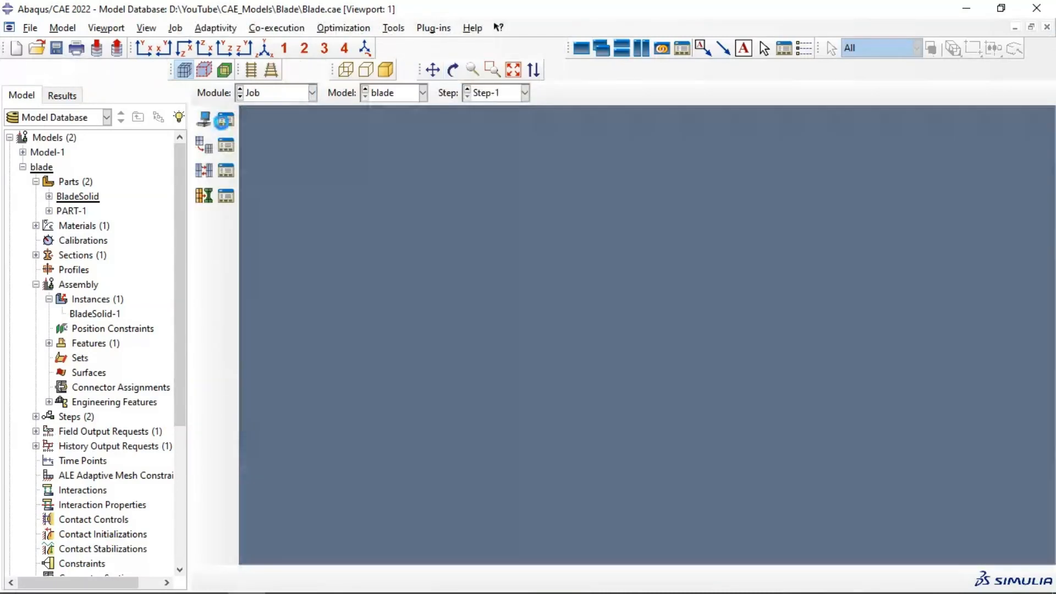
{"action": "left_click", "coordinate": [222, 120]}
{"action": "left_click", "coordinate": [402, 245]}
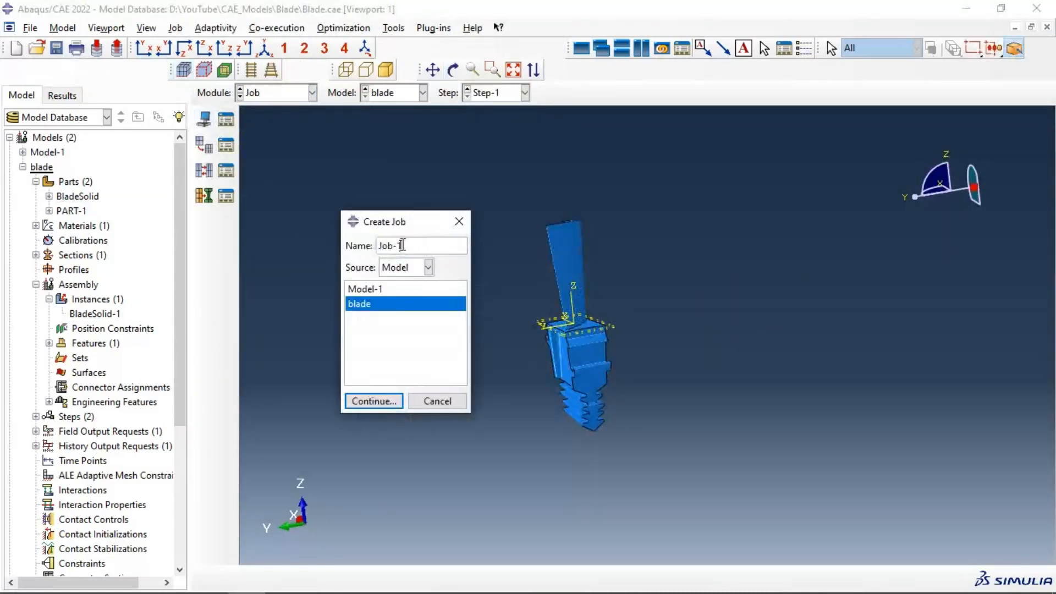
{"action": "left_click_drag", "start_coordinate": [402, 246], "coordinate": [368, 247]}
{"action": "type", "text": "BladeTianium"}
{"action": "left_click", "coordinate": [387, 403]}
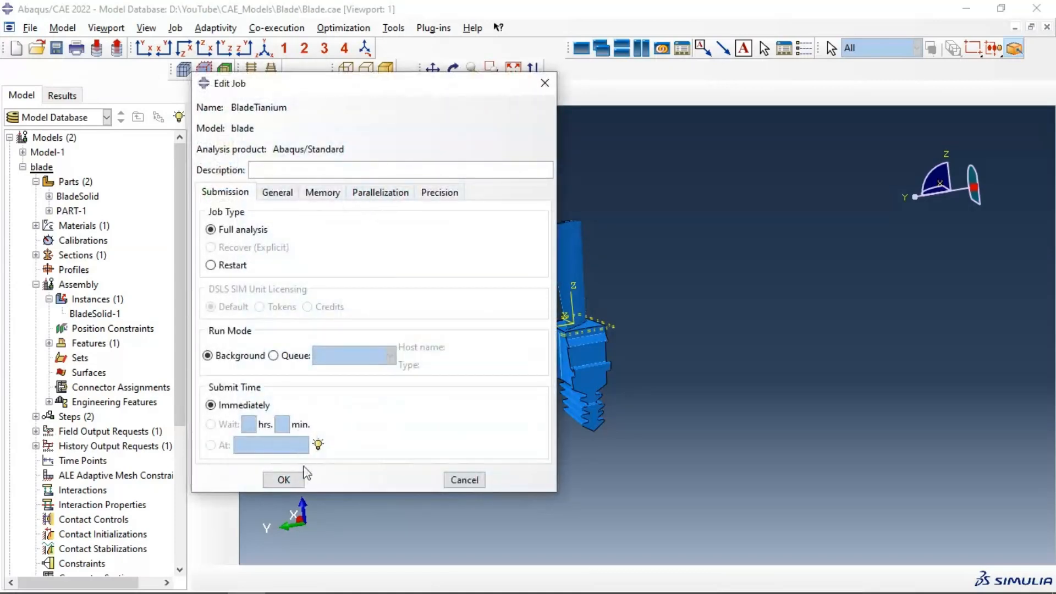
{"action": "left_click", "coordinate": [302, 483]}
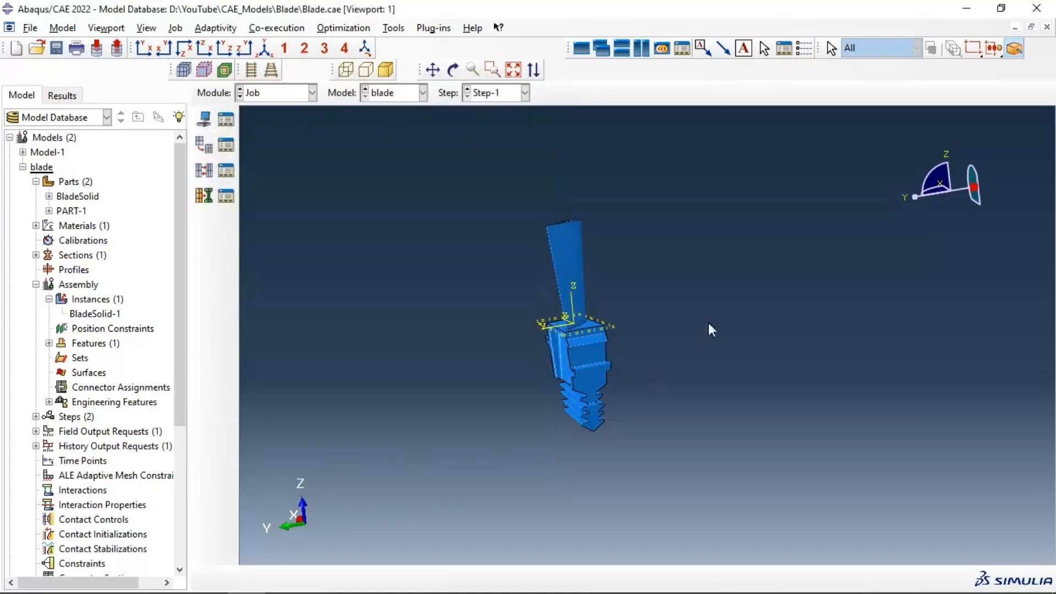
Data-check and run the BladeTianium job from the job manager, and open its results
{"action": "left_click", "coordinate": [233, 120]}
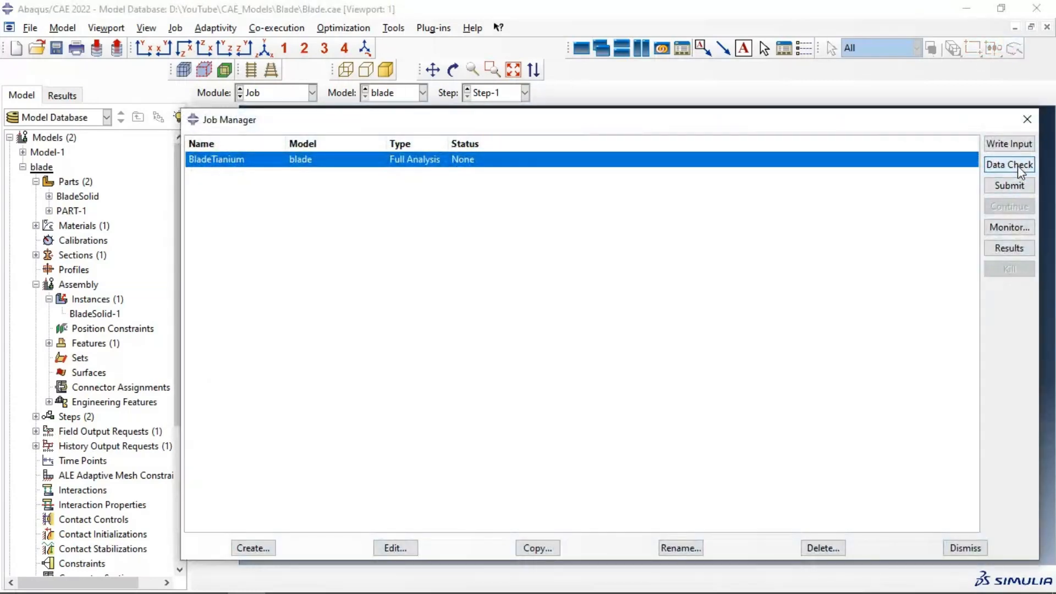
{"action": "left_click", "coordinate": [1020, 167]}
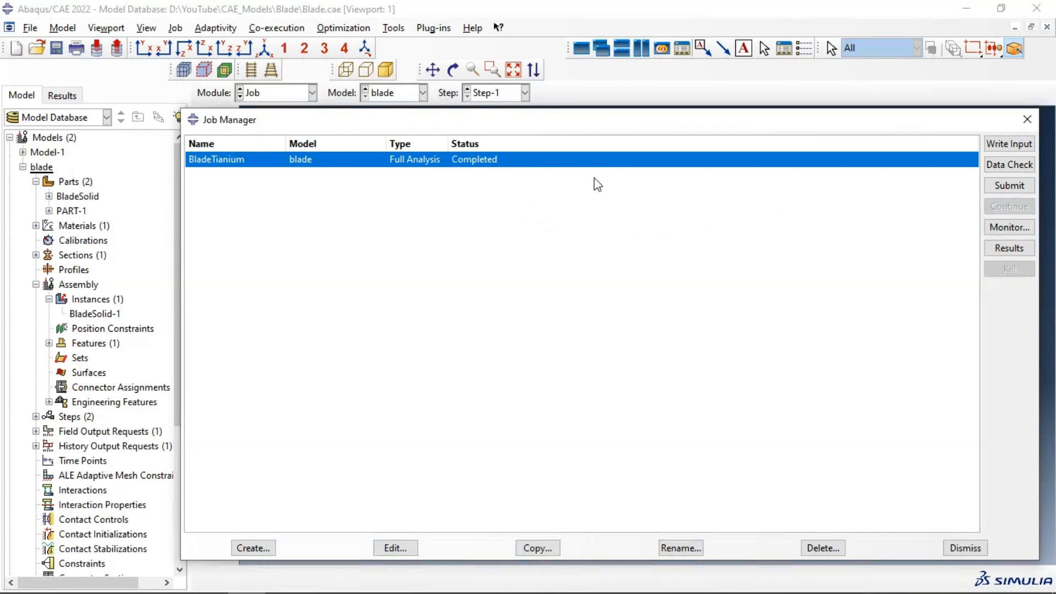
{"action": "left_click", "coordinate": [1025, 249]}
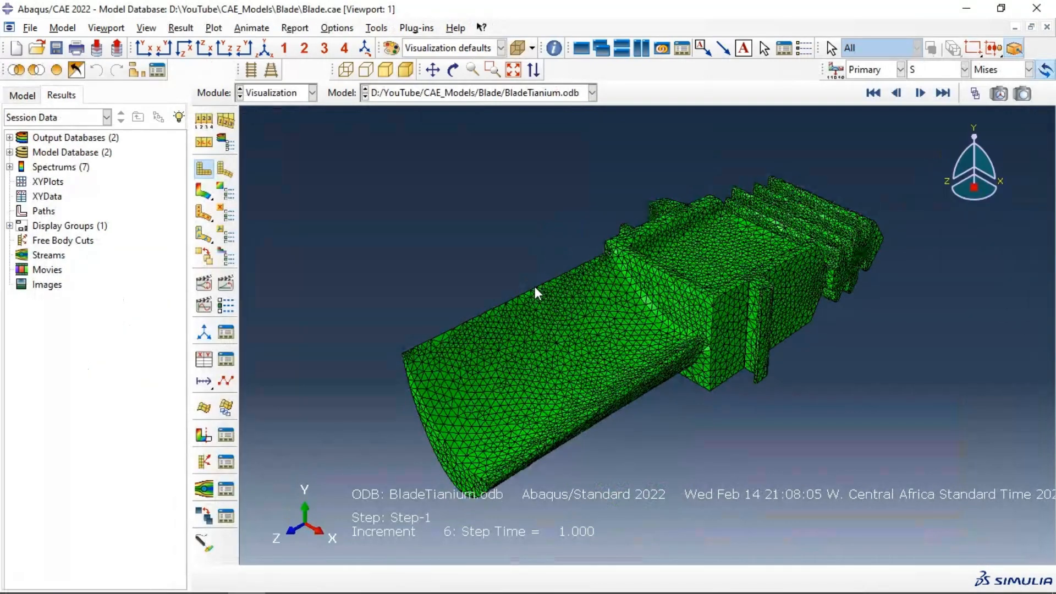
Plot the Mises stress contours on the deformed blade and examine the stress concentration where the airfoil meets the platform
{"action": "left_click", "coordinate": [285, 48]}
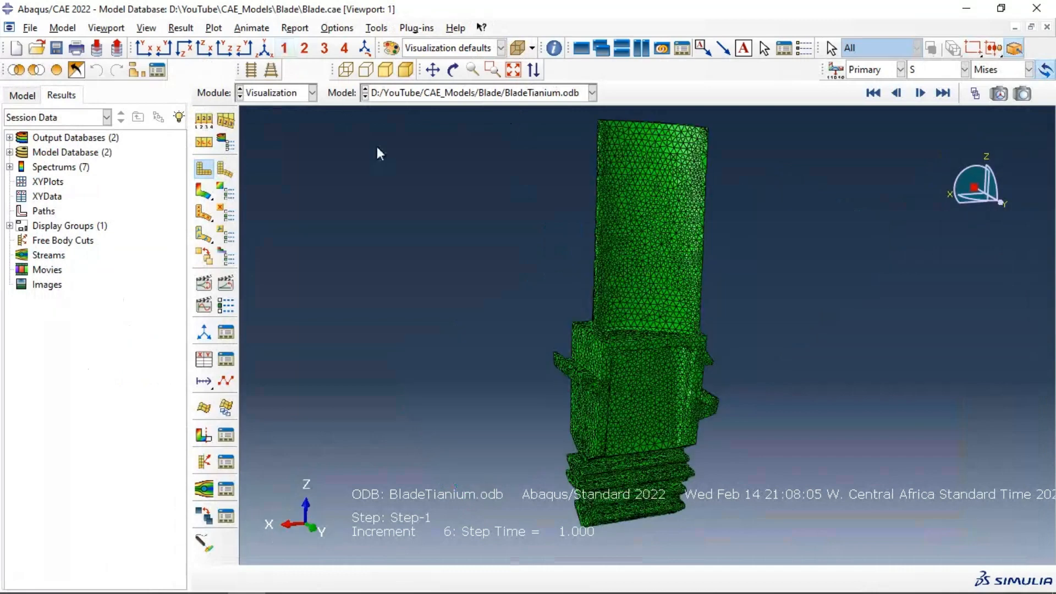
{"action": "left_click", "coordinate": [208, 190]}
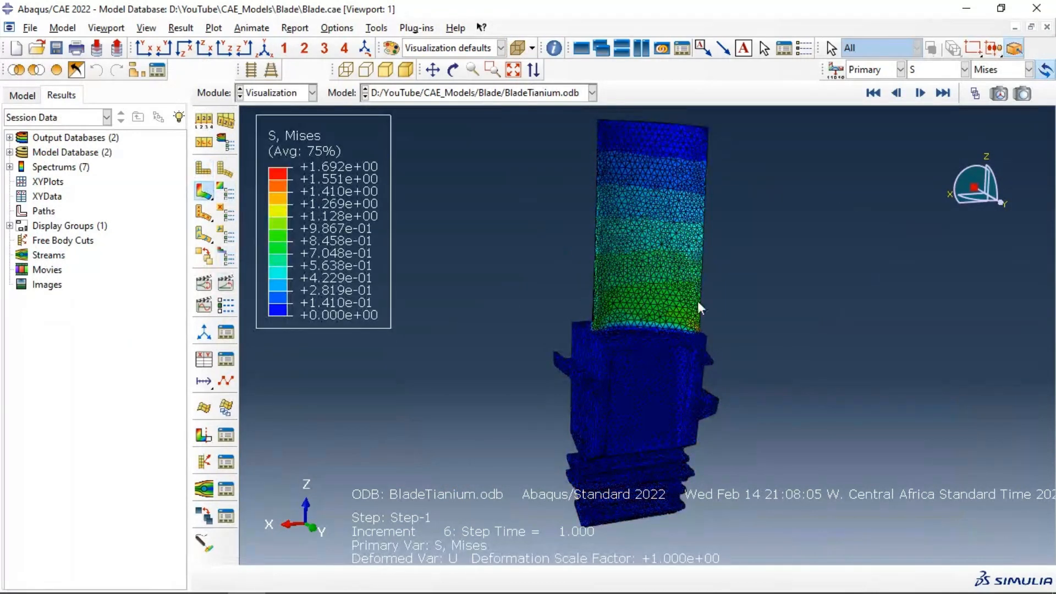
{"action": "scroll", "coordinate": [682, 335], "scroll_direction": "down", "scroll_amount": 8}
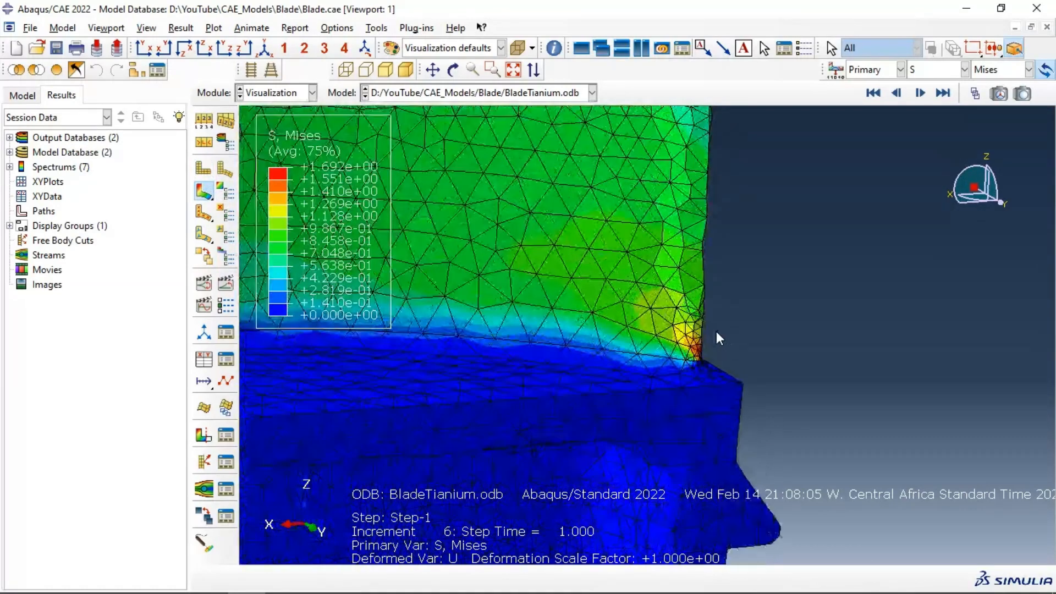
{"action": "scroll", "coordinate": [689, 336], "scroll_direction": "down", "scroll_amount": 4}
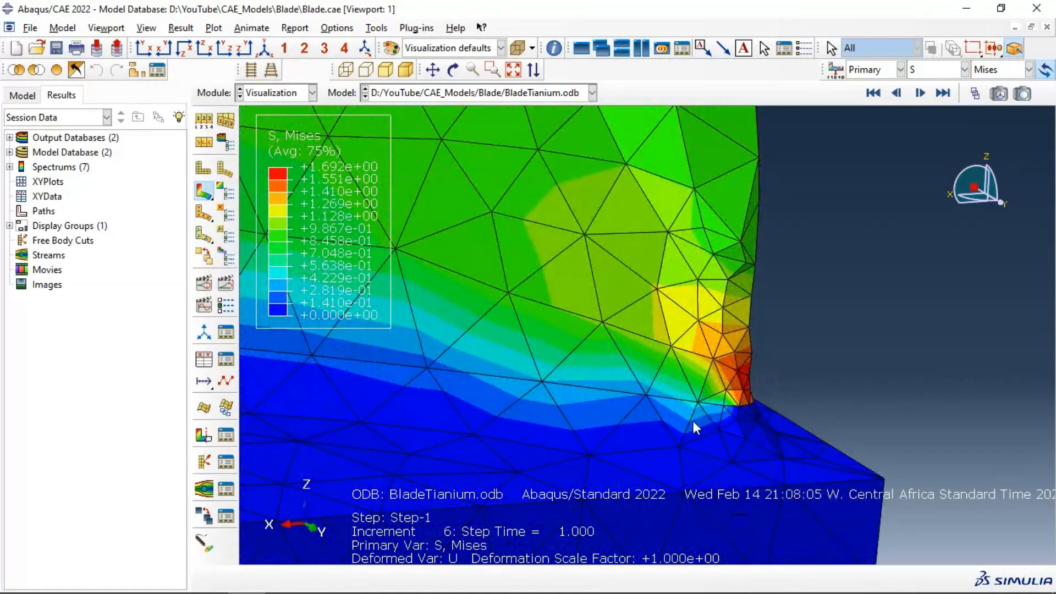
{"action": "scroll", "coordinate": [680, 351], "scroll_direction": "up", "scroll_amount": 3}
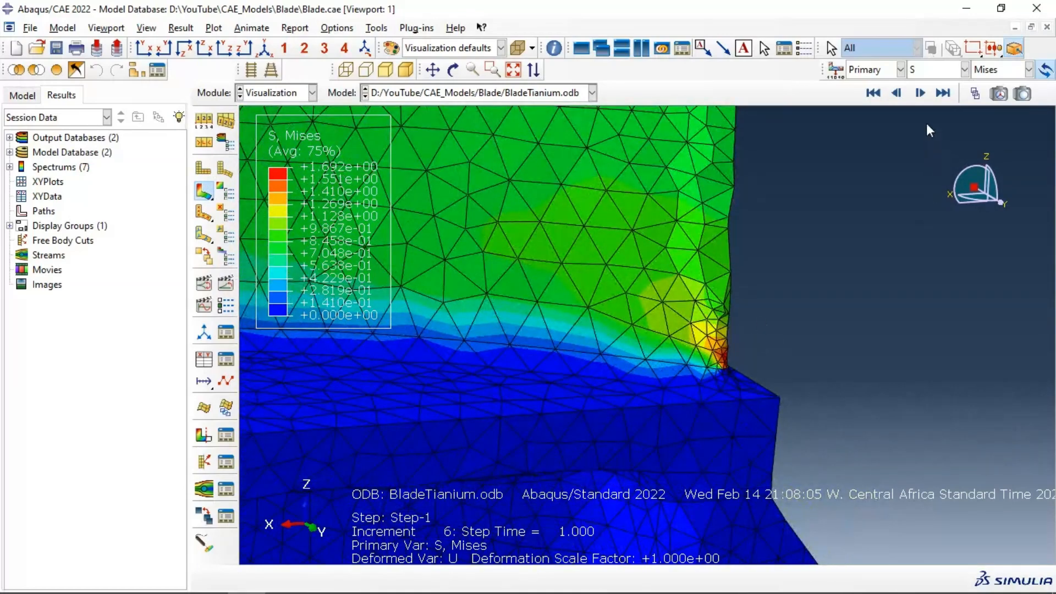
{"action": "scroll", "coordinate": [879, 168], "scroll_direction": "up", "scroll_amount": 1}
Set the common plot options to display only free edges, and view the contours on the whole blade
{"action": "left_click", "coordinate": [204, 121]}
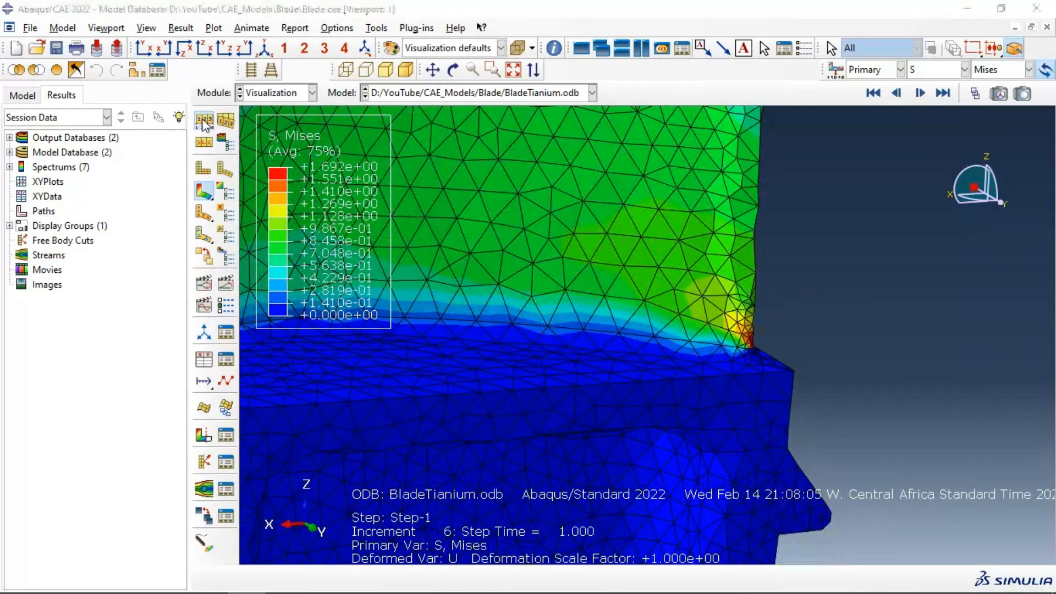
{"action": "left_click", "coordinate": [312, 228]}
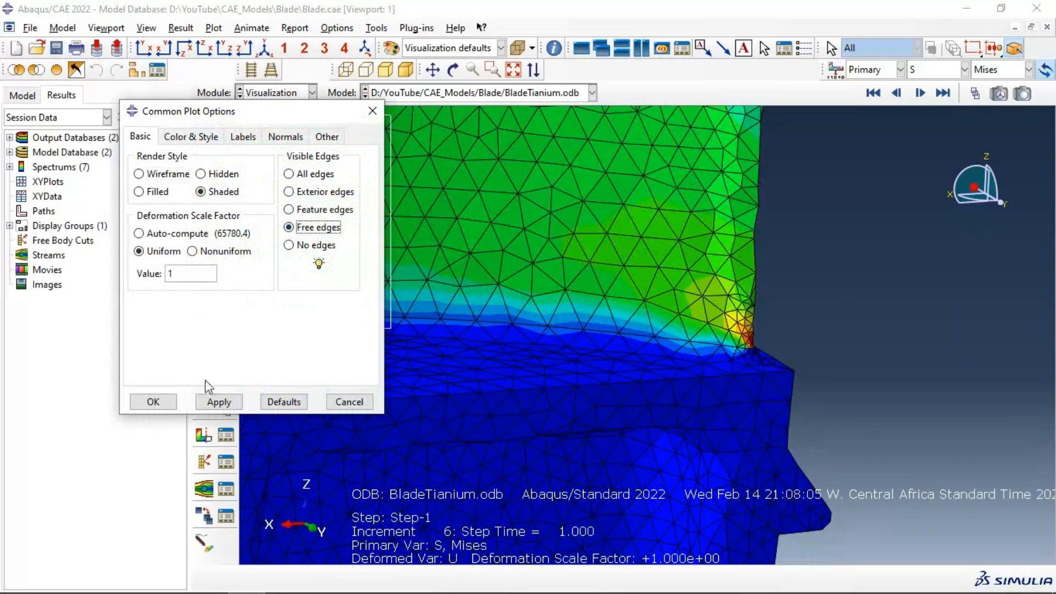
{"action": "left_click", "coordinate": [218, 401]}
{"action": "left_click", "coordinate": [150, 402]}
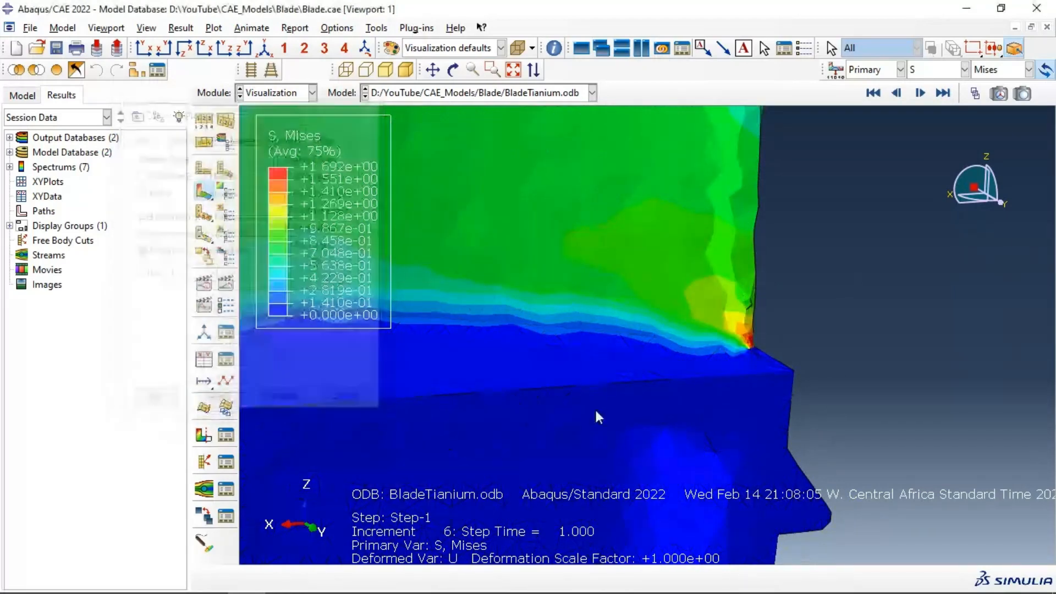
{"action": "scroll", "coordinate": [714, 335], "scroll_direction": "up", "scroll_amount": 8}
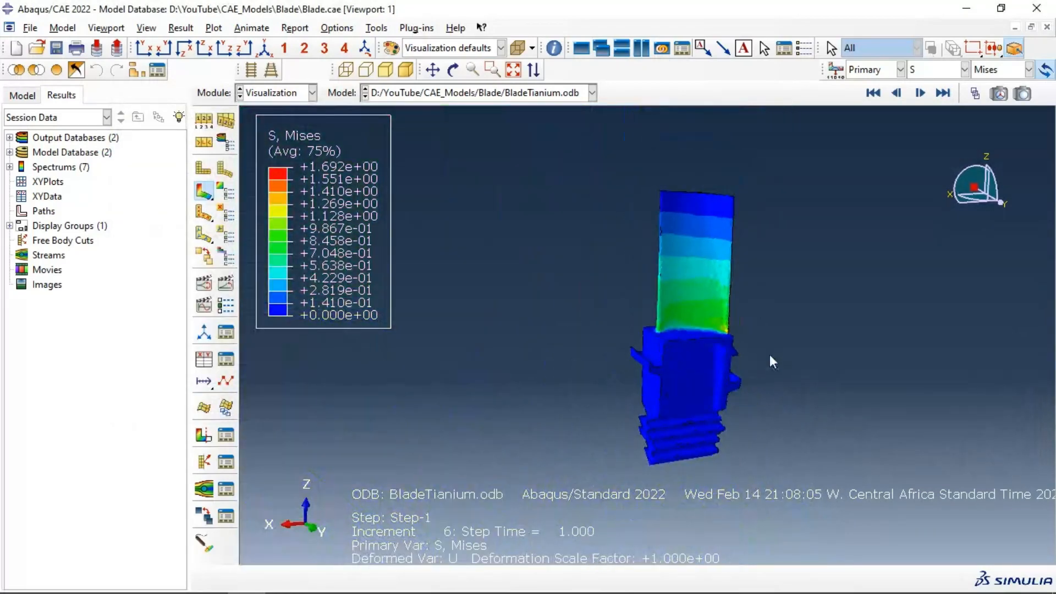
{"action": "scroll", "coordinate": [772, 362], "scroll_direction": "down", "scroll_amount": 5}
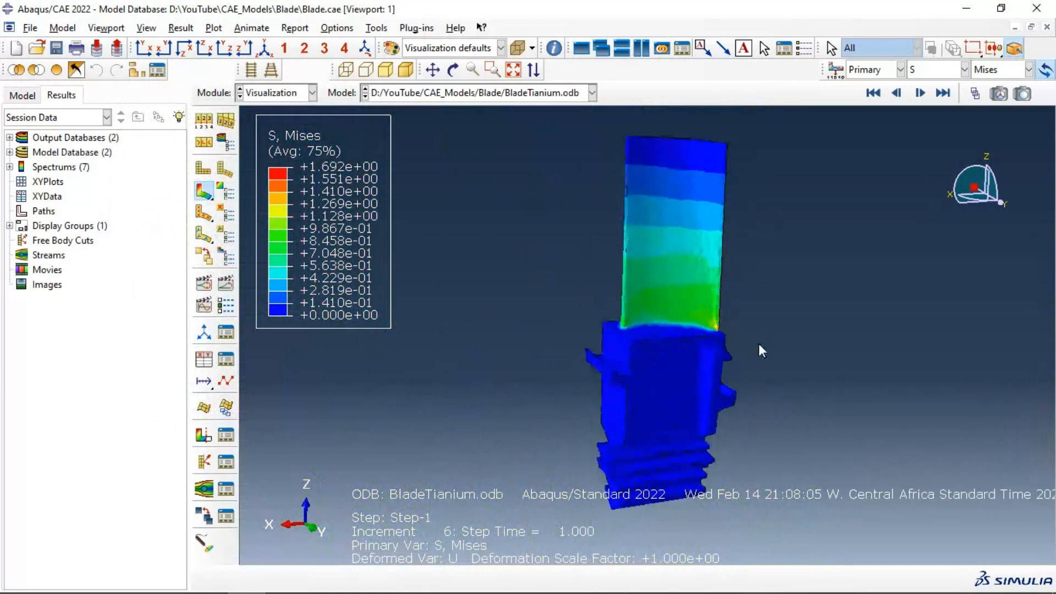
Animate the contour time history and view the maximum principal strain E, followed by the displacement magnitude U
{"action": "left_click", "coordinate": [227, 287]}
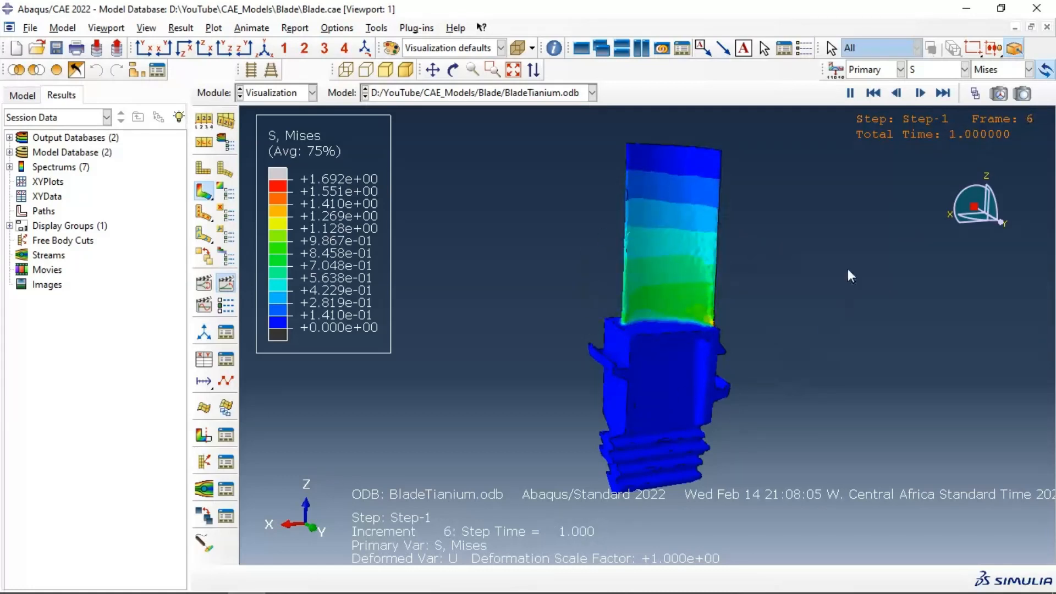
{"action": "left_click", "coordinate": [963, 69]}
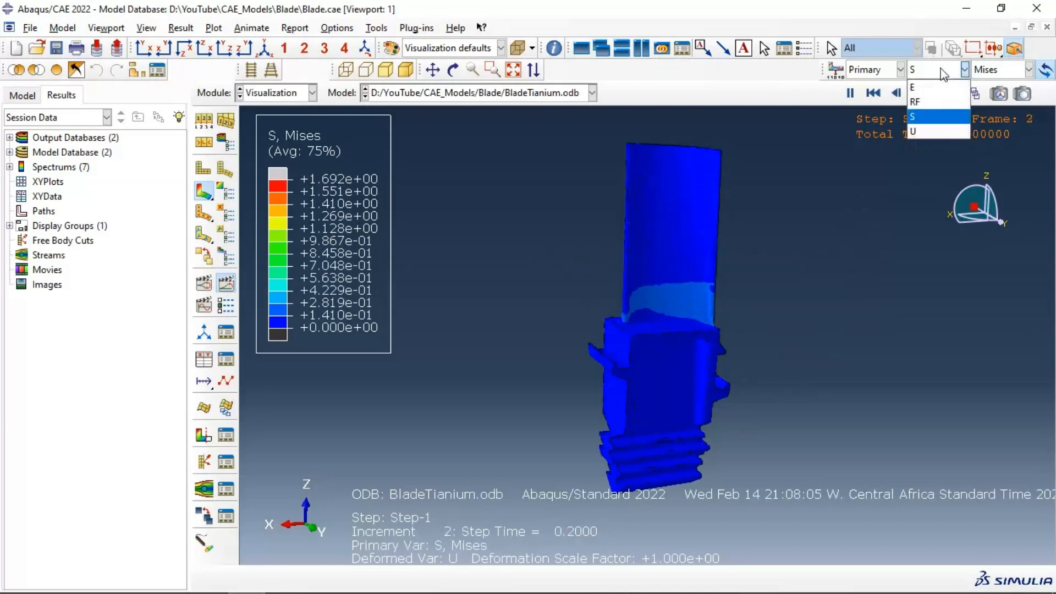
{"action": "left_click", "coordinate": [920, 87]}
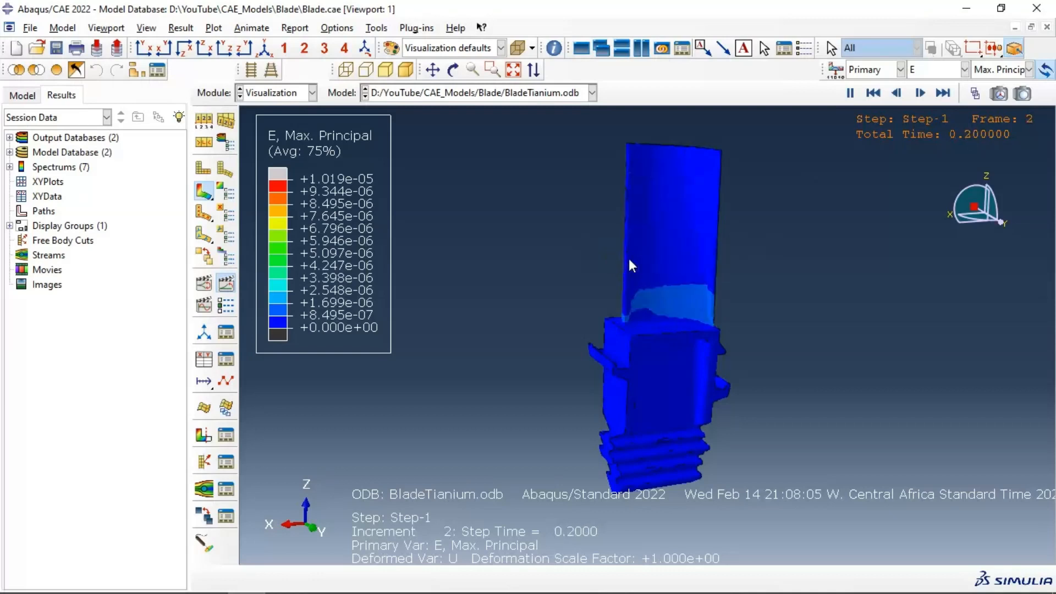
{"action": "left_click", "coordinate": [934, 71]}
{"action": "left_click", "coordinate": [924, 130]}
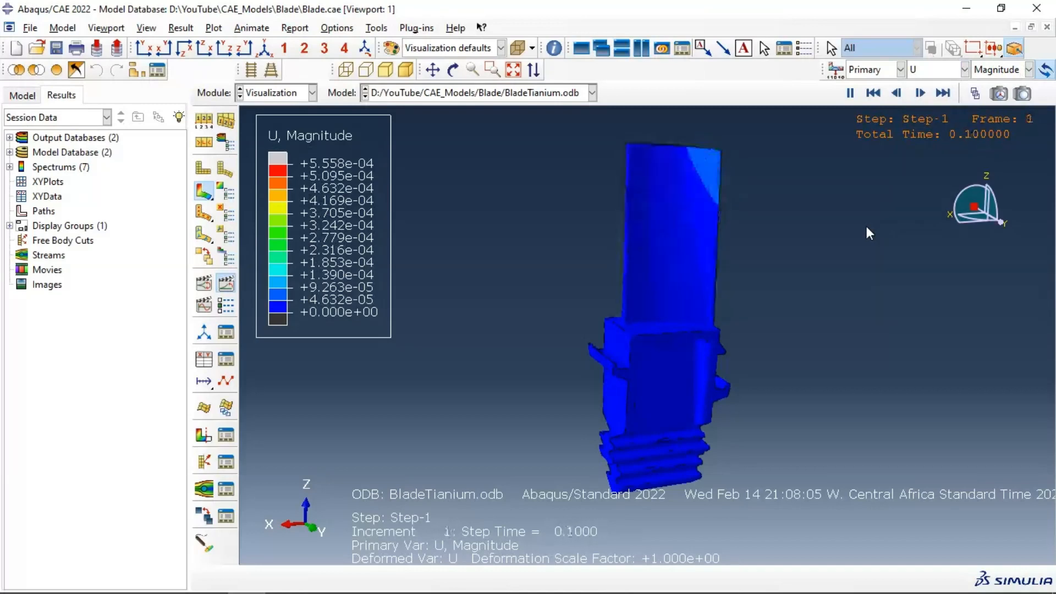
Watch the displacement animation and return the primary contour variable to Mises stress S
{"action": "left_click", "coordinate": [941, 69]}
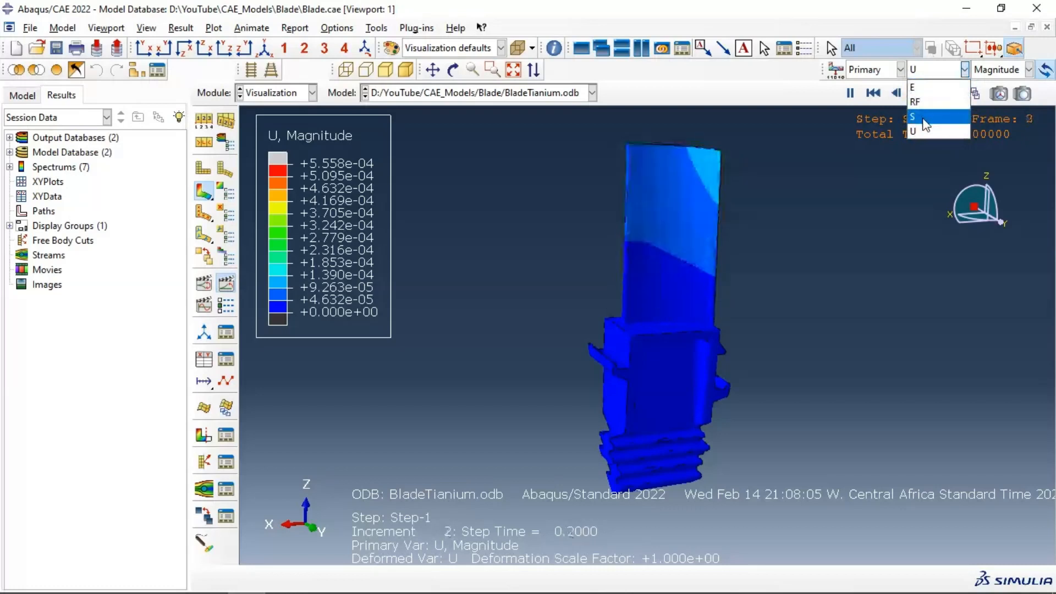
{"action": "left_click", "coordinate": [894, 189]}
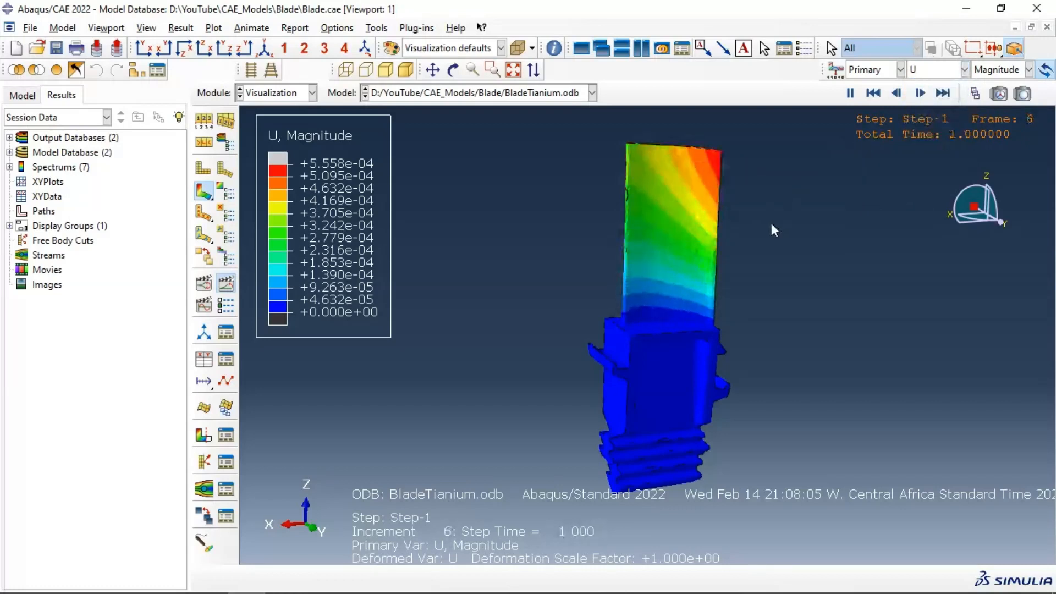
{"action": "left_click", "coordinate": [937, 70]}
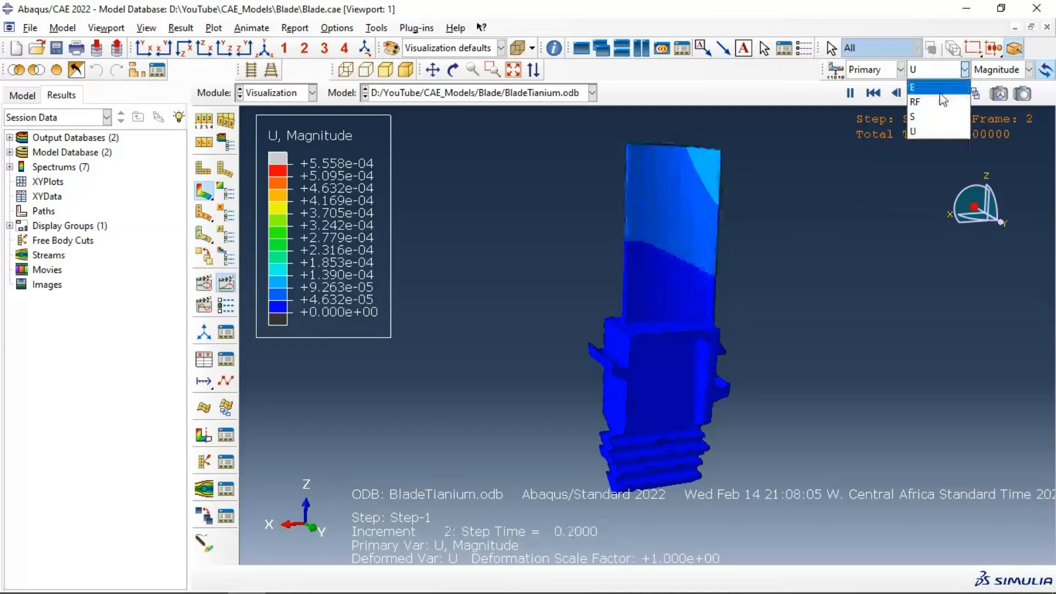
{"action": "left_click", "coordinate": [921, 117]}
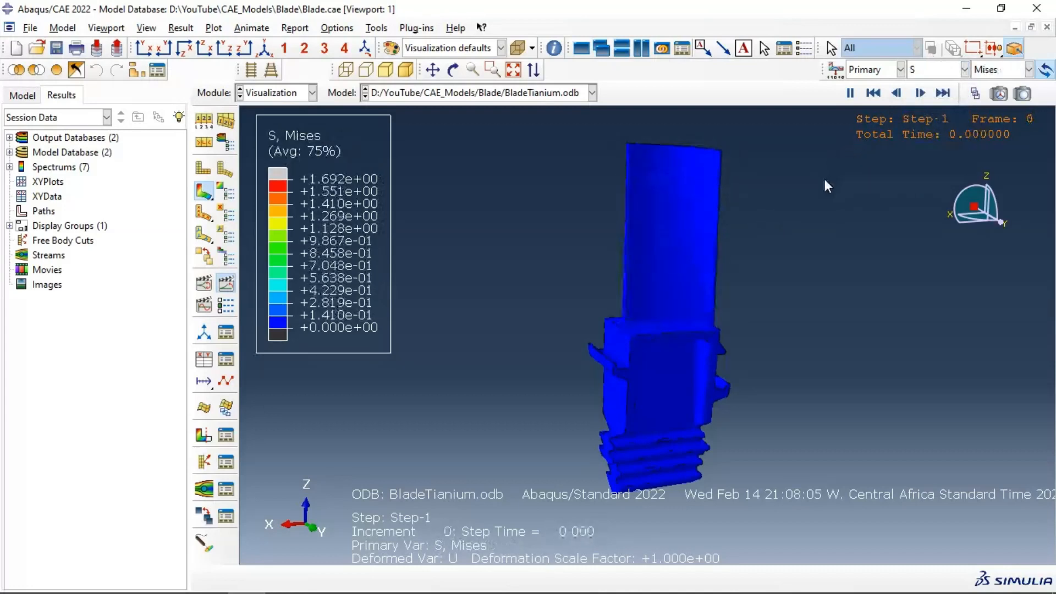